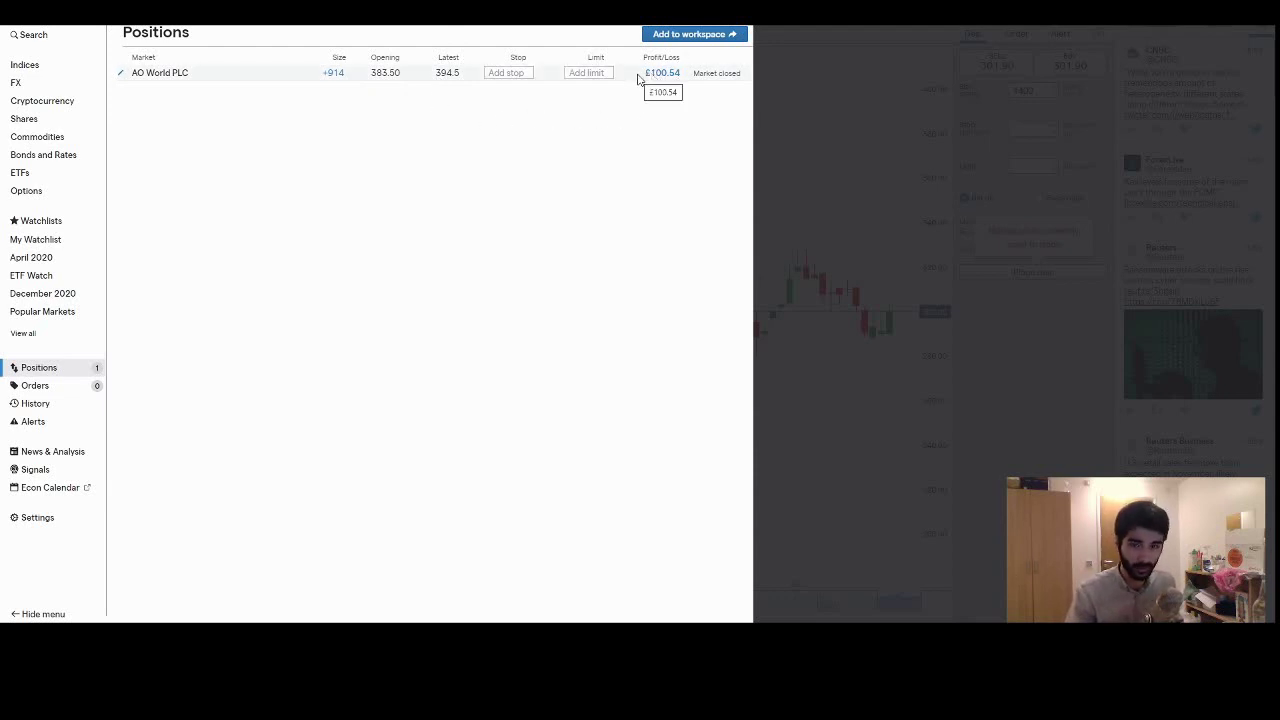
Load the AO World PLC position's chart and deal panel from the IG Positions list
{"action": "left_click", "coordinate": [181, 76]}
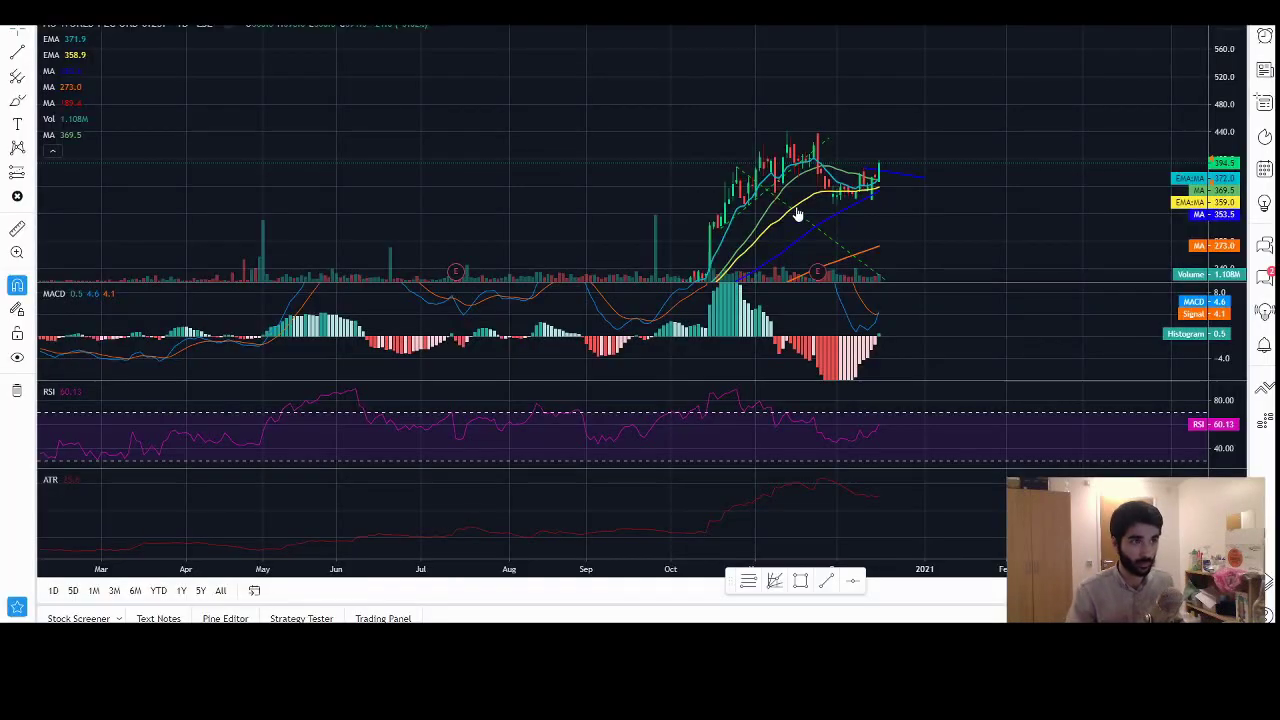
{"action": "scroll", "coordinate": [958, 142], "scroll_direction": "up", "scroll_amount": 5}
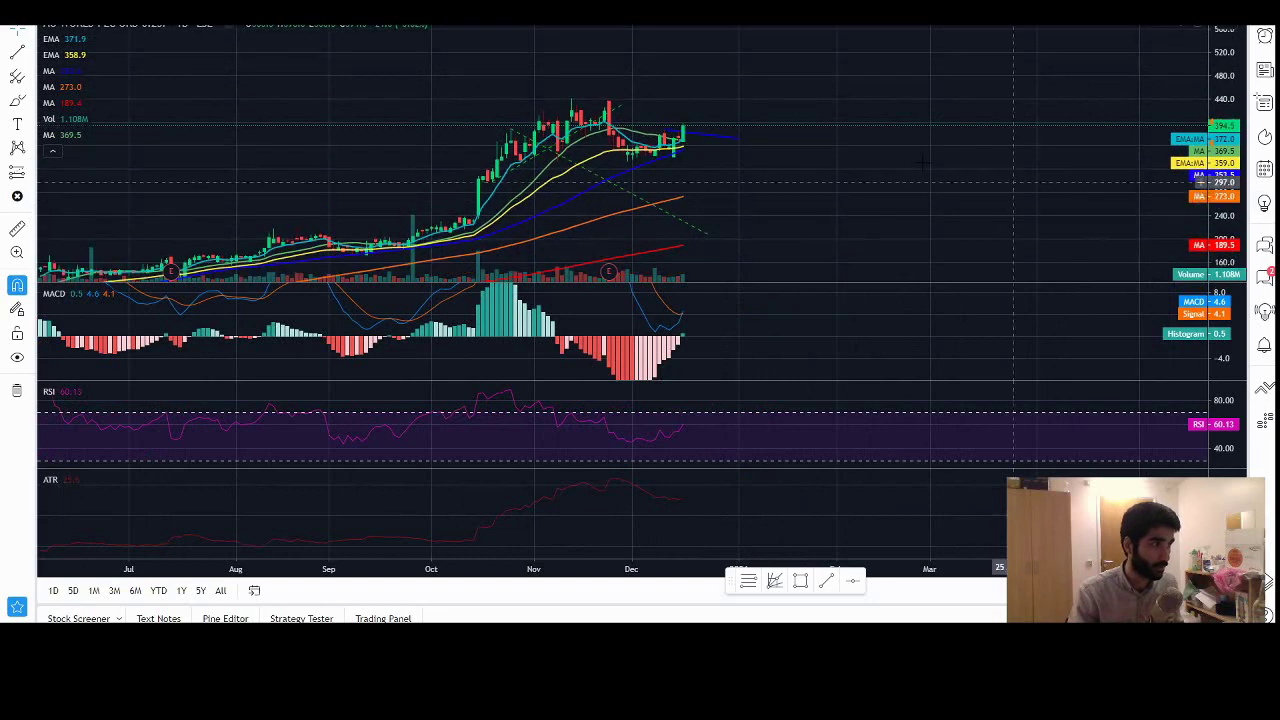
{"action": "left_click_drag", "start_coordinate": [424, 218], "coordinate": [471, 218]}
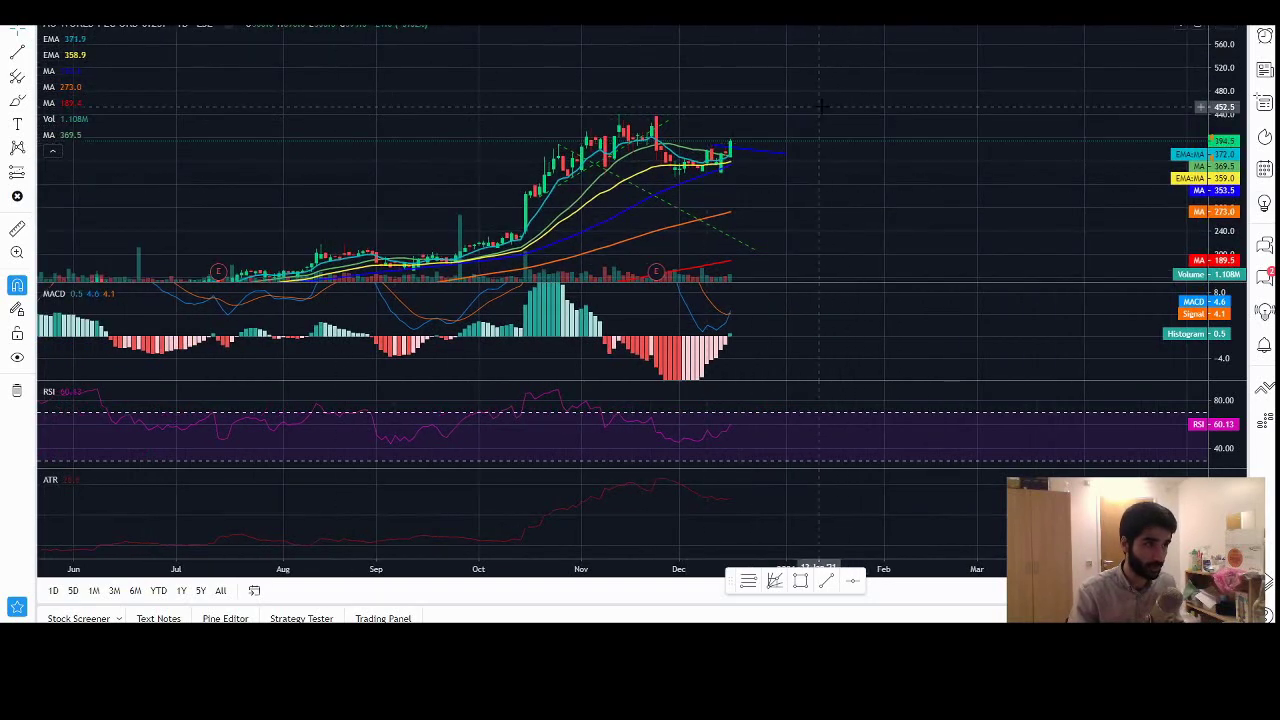
{"action": "left_click_drag", "start_coordinate": [808, 125], "coordinate": [766, 180]}
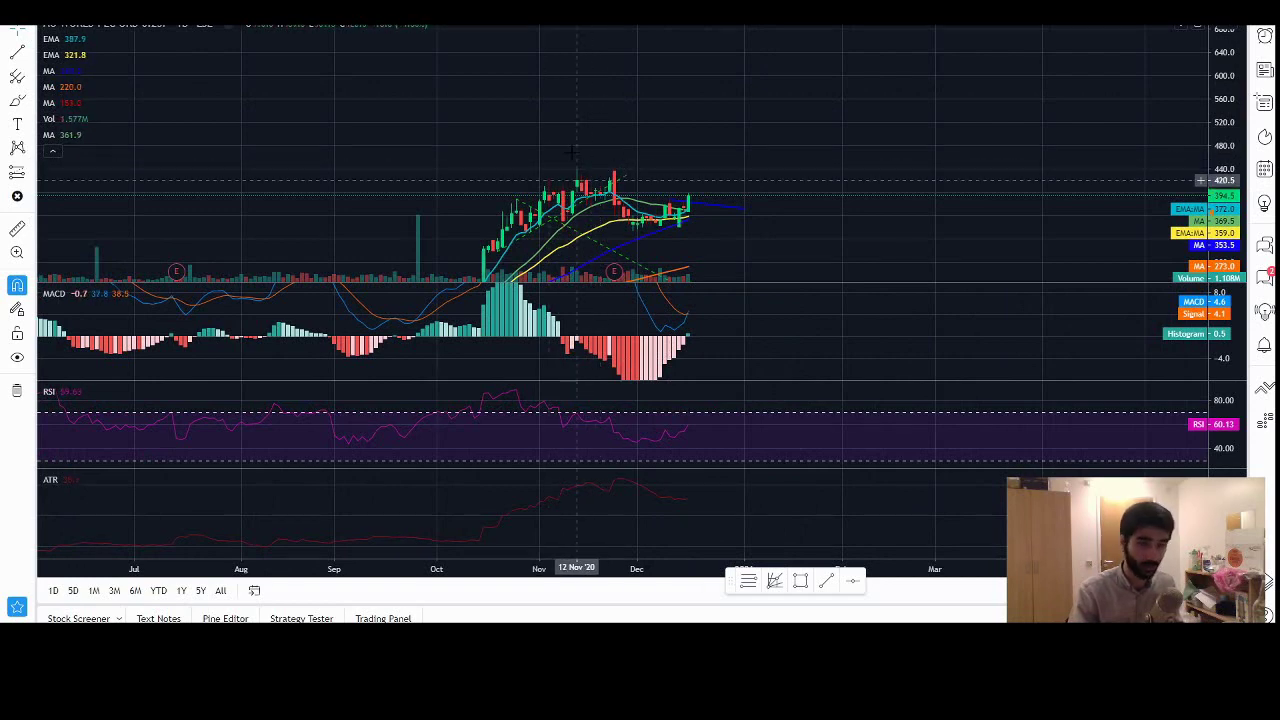
{"action": "left_click_drag", "start_coordinate": [738, 150], "coordinate": [681, 187]}
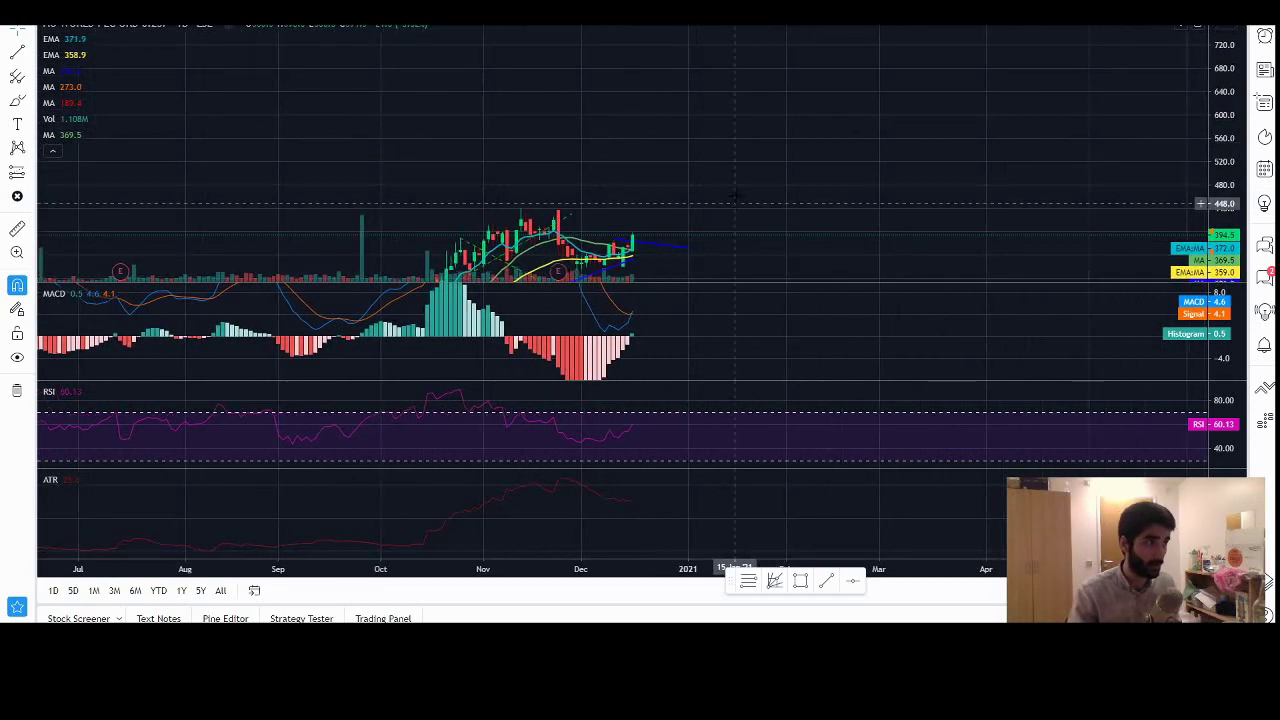
{"action": "left_click_drag", "start_coordinate": [742, 256], "coordinate": [746, 177]}
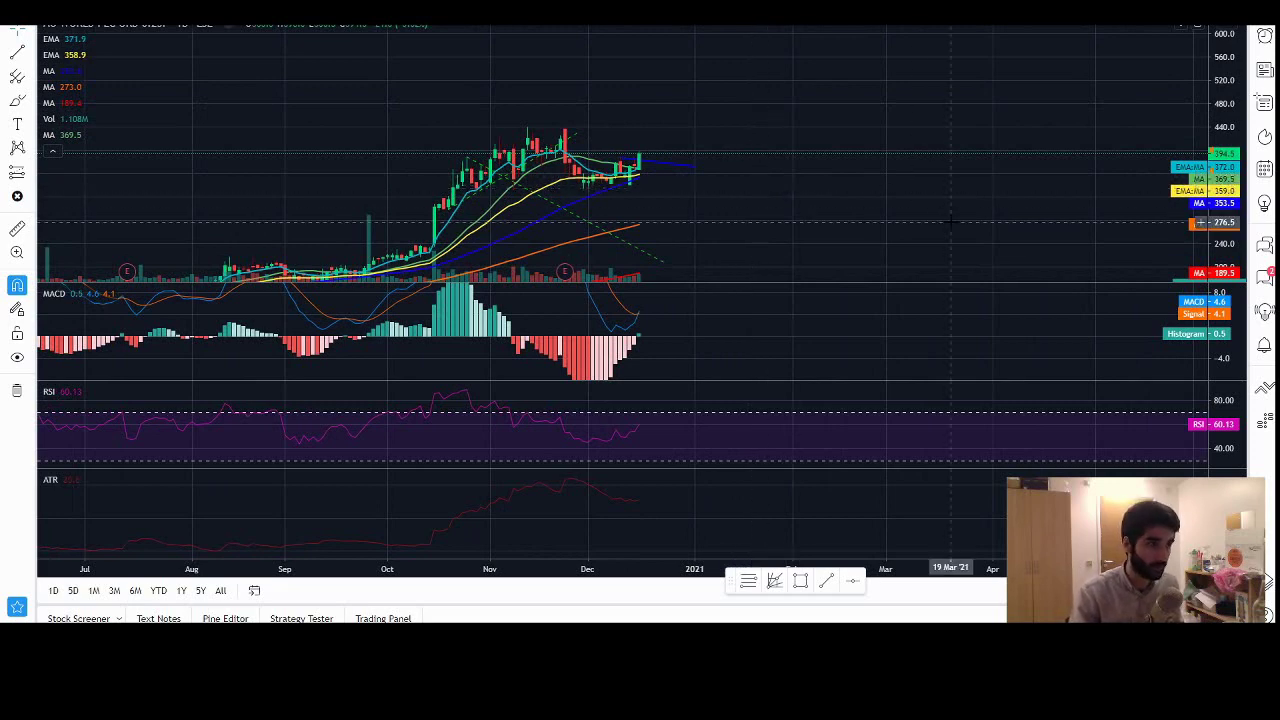
{"action": "scroll", "coordinate": [951, 222], "scroll_direction": "down", "scroll_amount": 1}
{"action": "left_click_drag", "start_coordinate": [917, 189], "coordinate": [929, 166]}
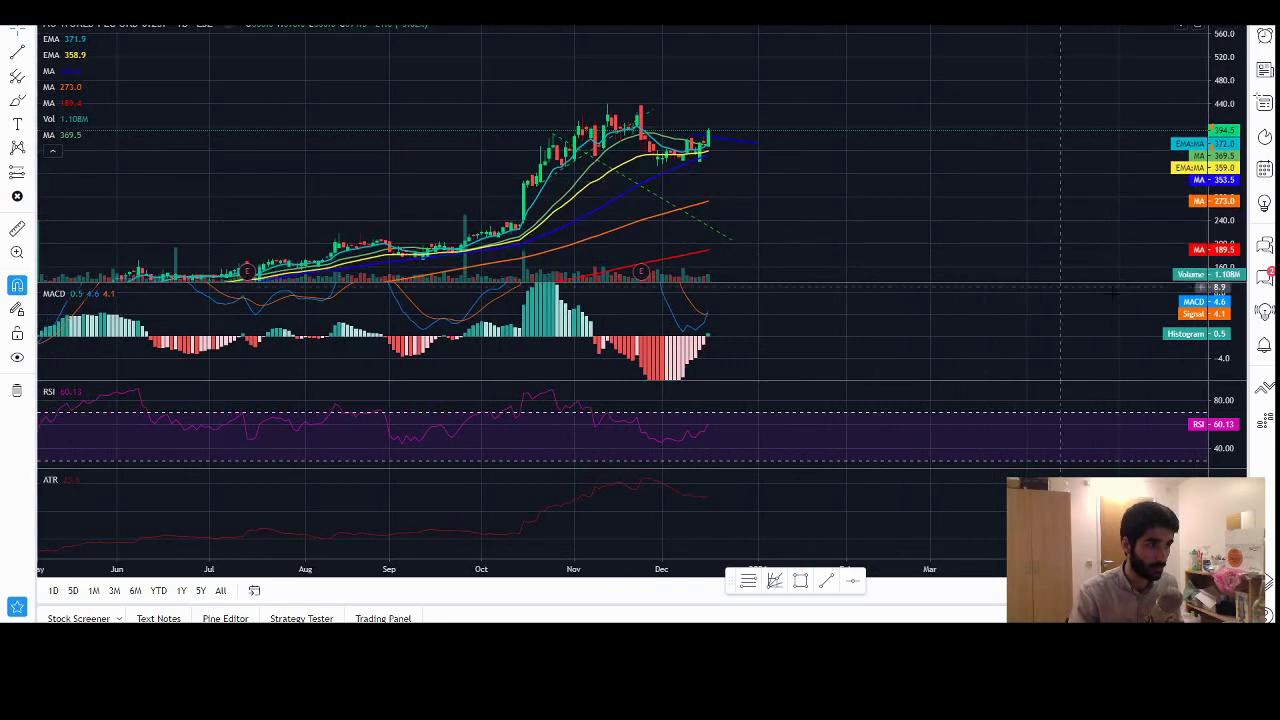
{"action": "left_click_drag", "start_coordinate": [1082, 340], "coordinate": [1089, 360]}
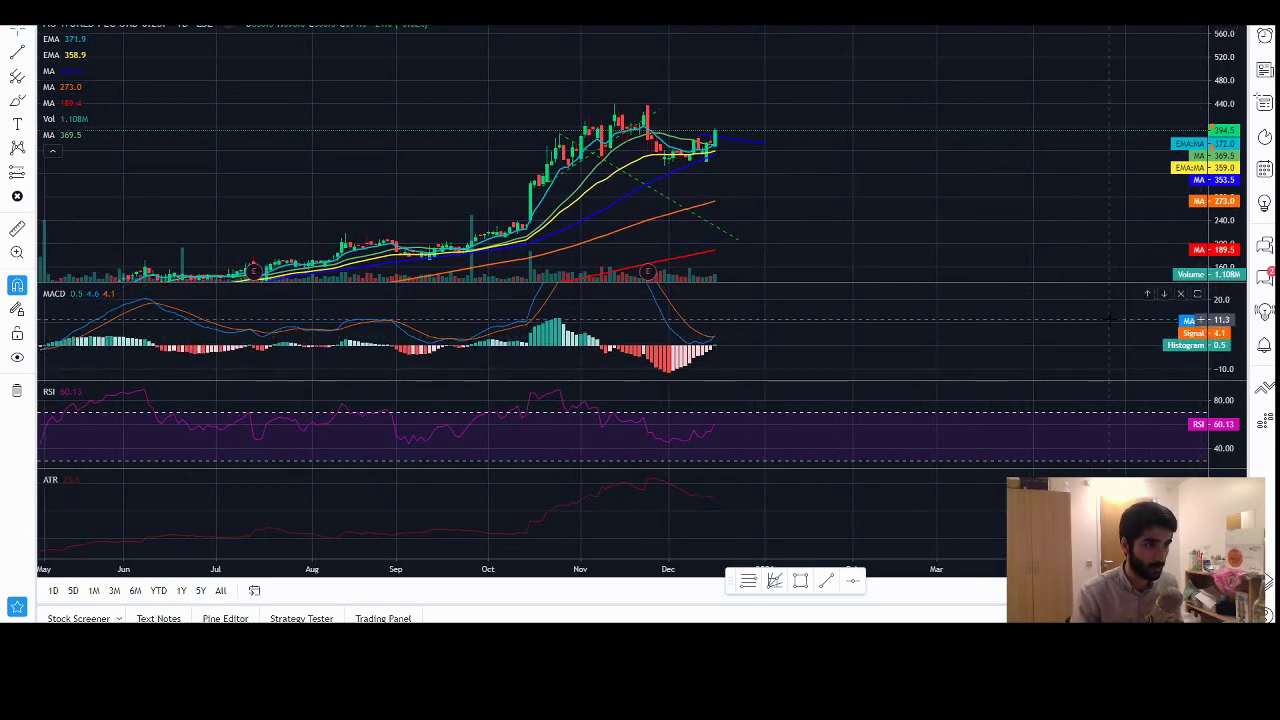
{"action": "left_click_drag", "start_coordinate": [966, 203], "coordinate": [980, 209]}
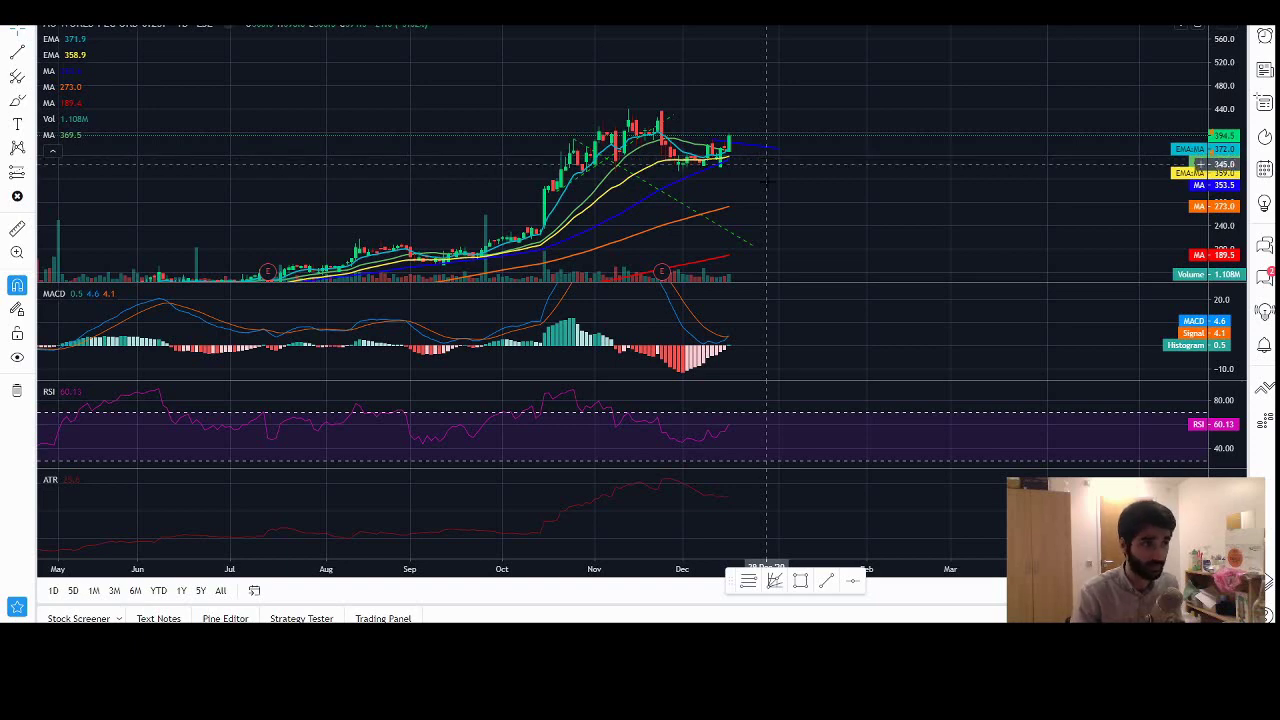
{"action": "left_click_drag", "start_coordinate": [766, 152], "coordinate": [851, 150]}
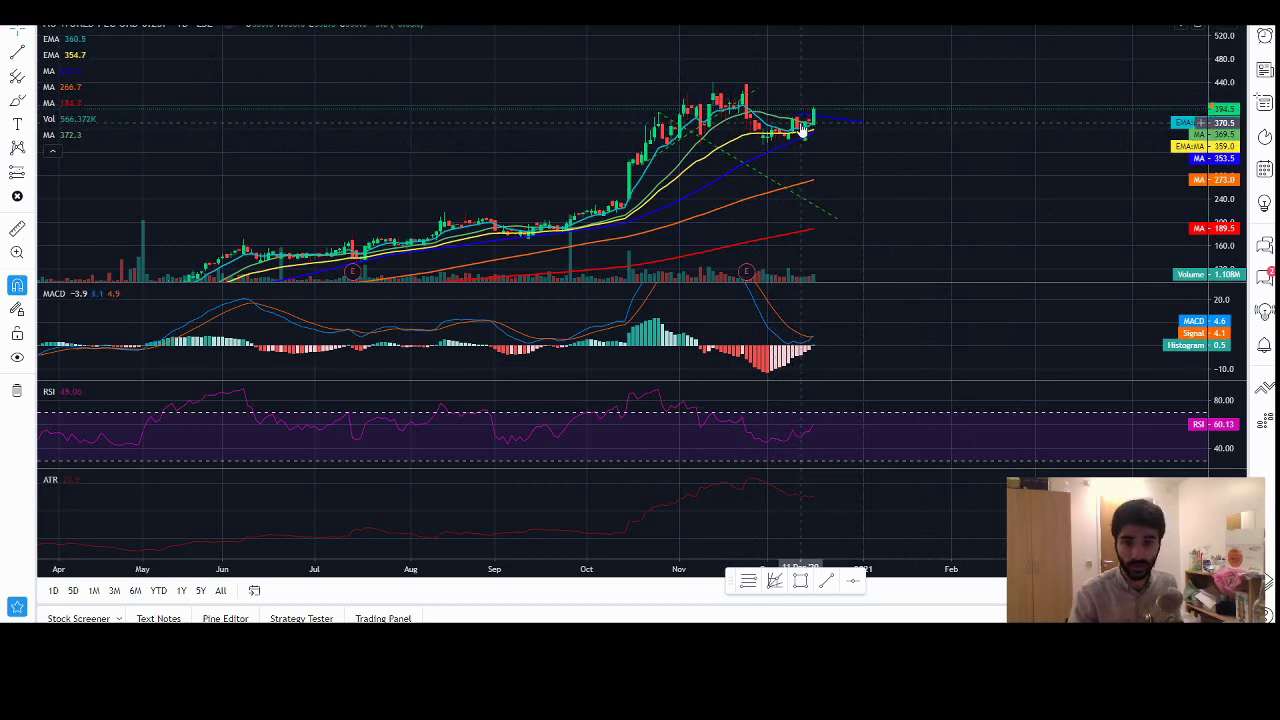
{"action": "left_click_drag", "start_coordinate": [849, 71], "coordinate": [753, 121]}
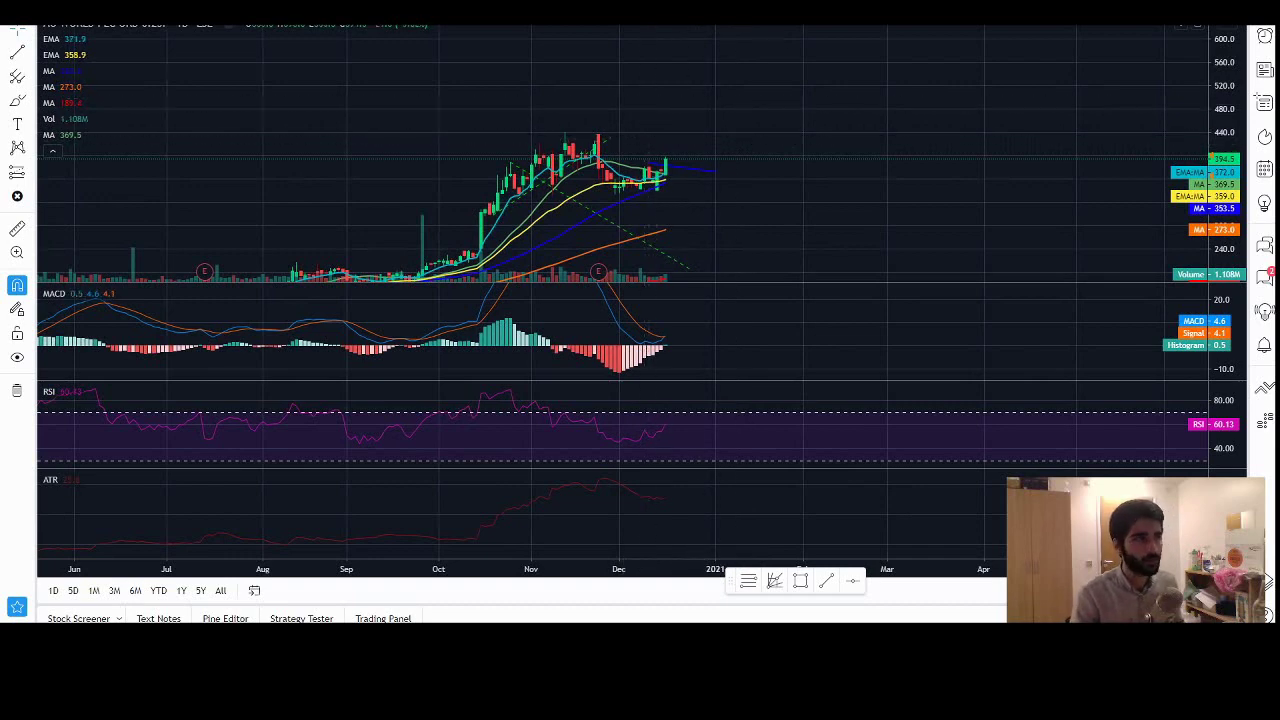
{"action": "key", "text": "alt+Tab"}
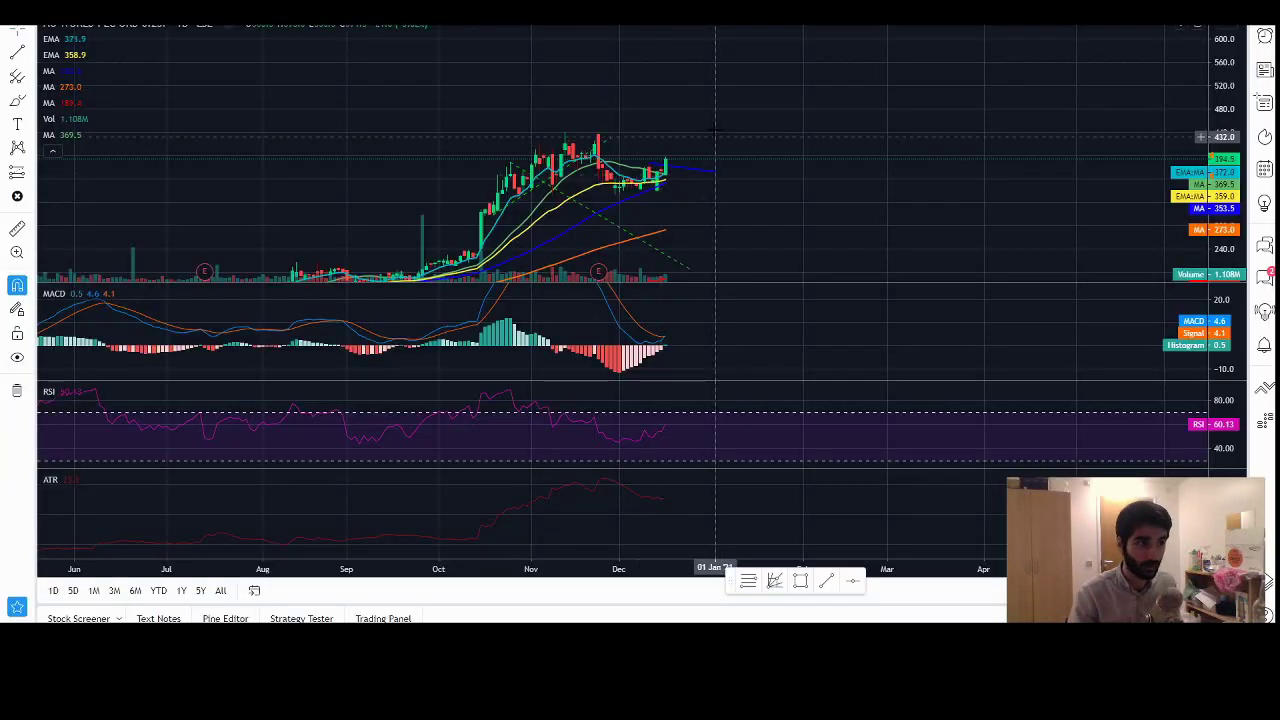
Zoom out the TradingView AO World daily chart with its EMA, MACD, RSI and ATR panes
{"action": "scroll", "coordinate": [766, 40], "scroll_direction": "down", "scroll_amount": 3}
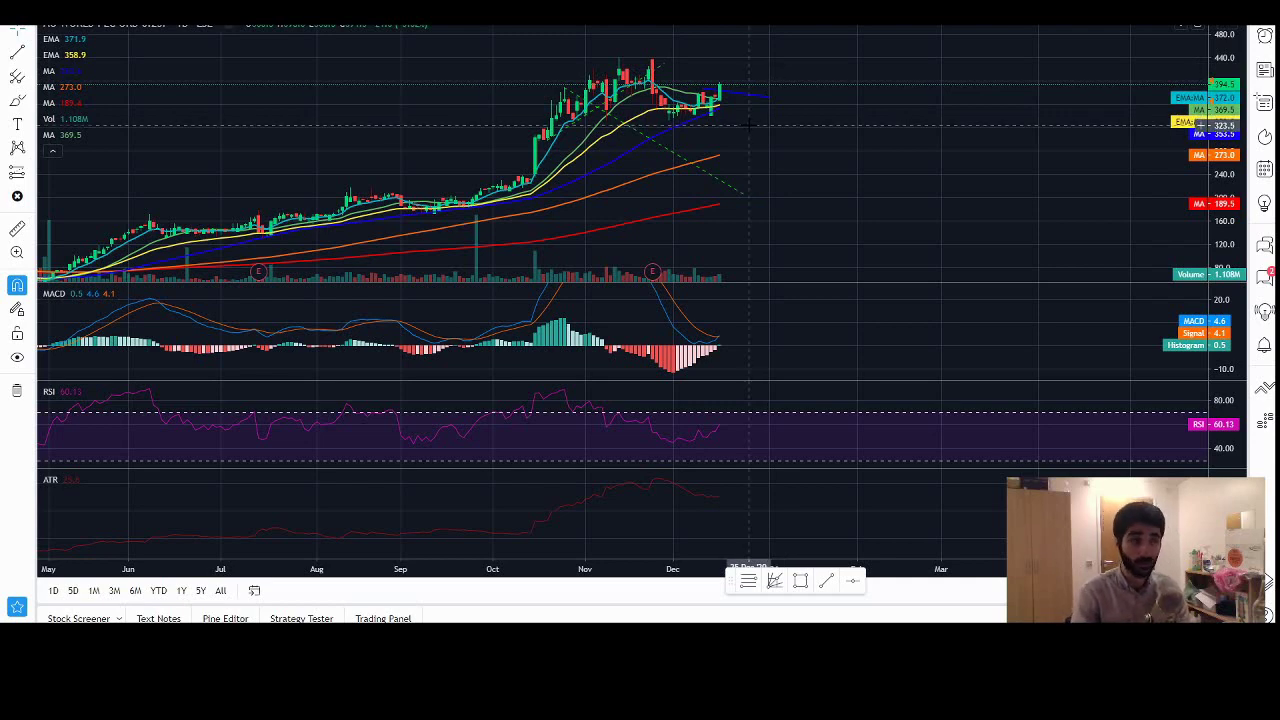
Pan the AO World price chart in TradingView to finish the review
{"action": "left_click_drag", "start_coordinate": [749, 125], "coordinate": [723, 177]}
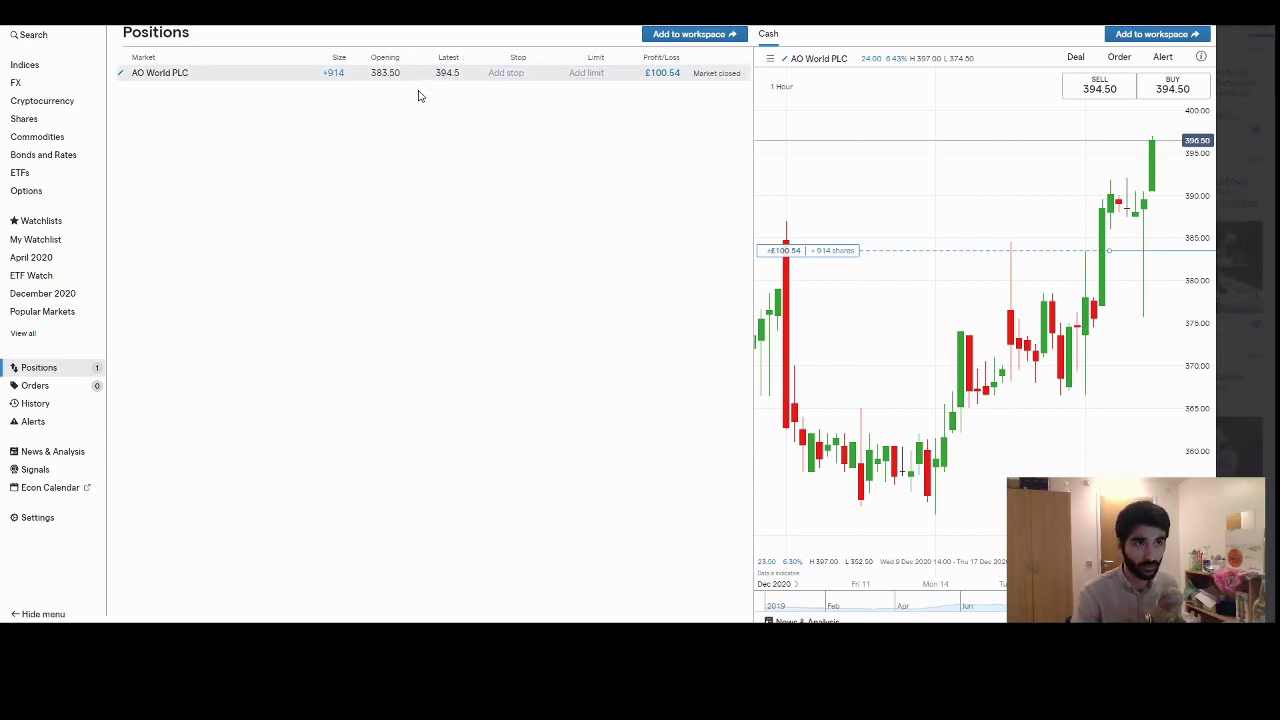
{"action": "key", "text": "alt+Tab"}
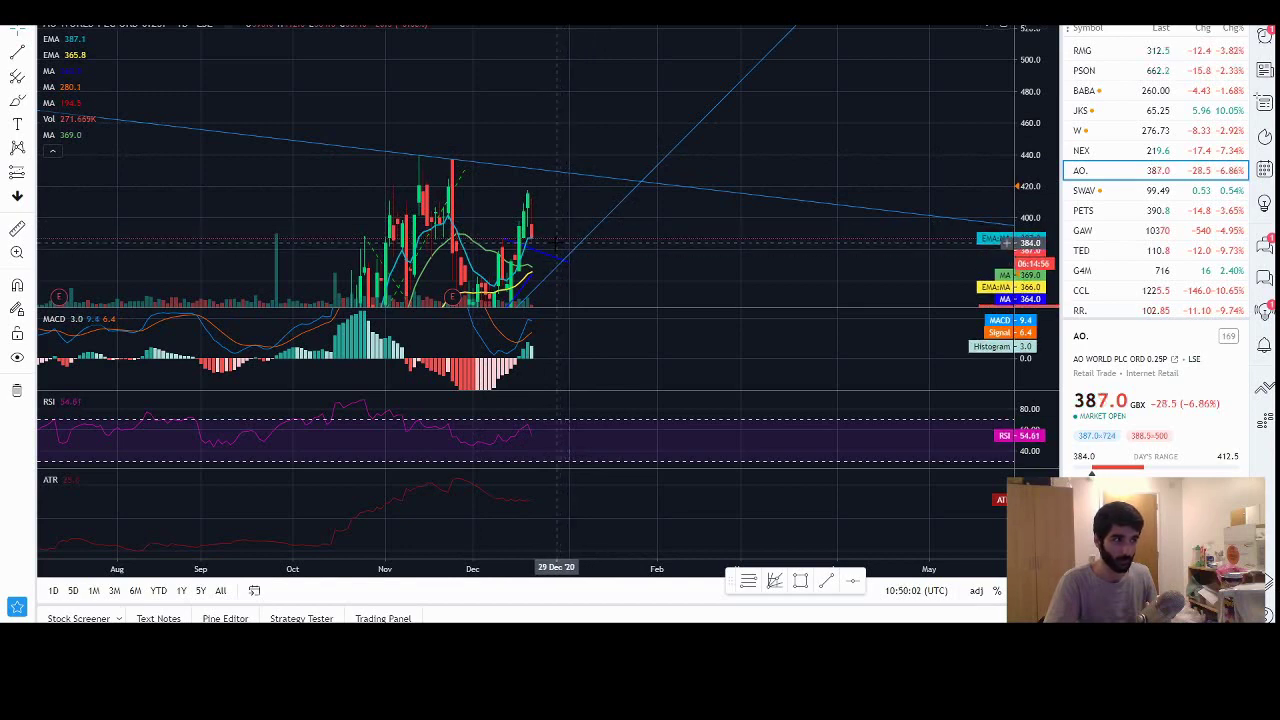
Compare the IG position with the AO chart, panning it toward later then earlier dates
{"action": "key", "text": "alt+Tab"}
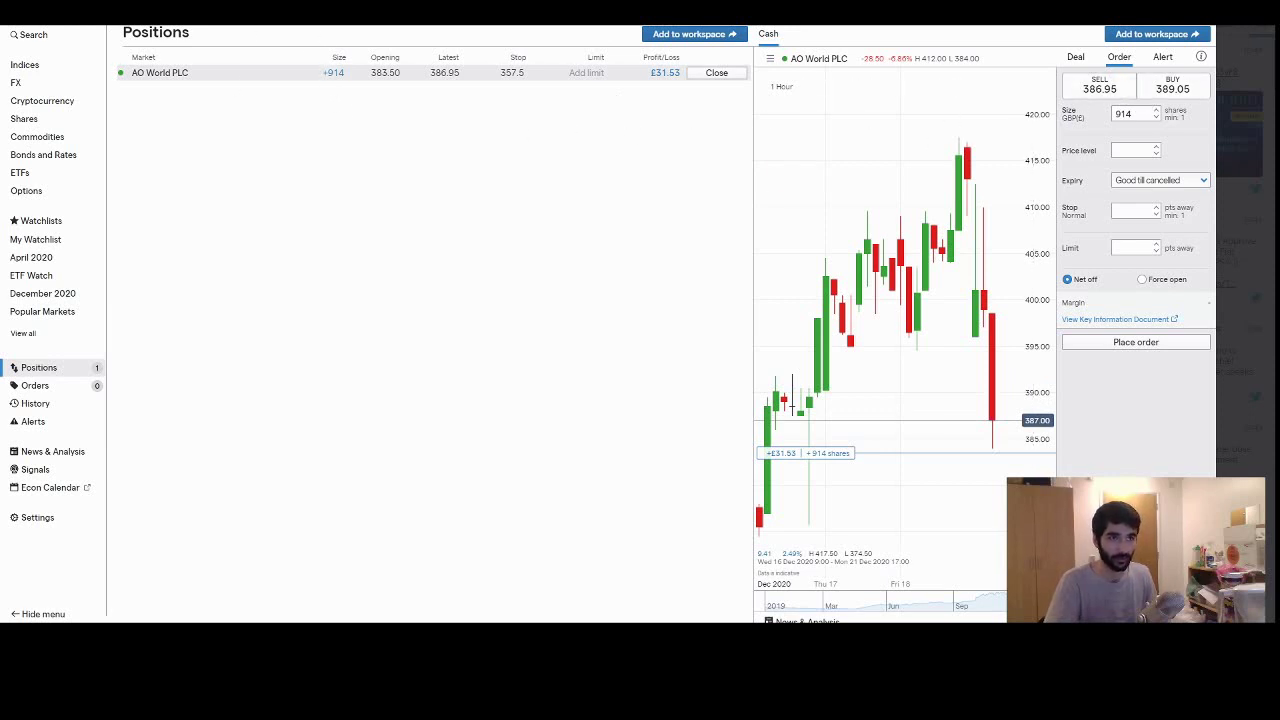
{"action": "key", "text": "alt+Tab"}
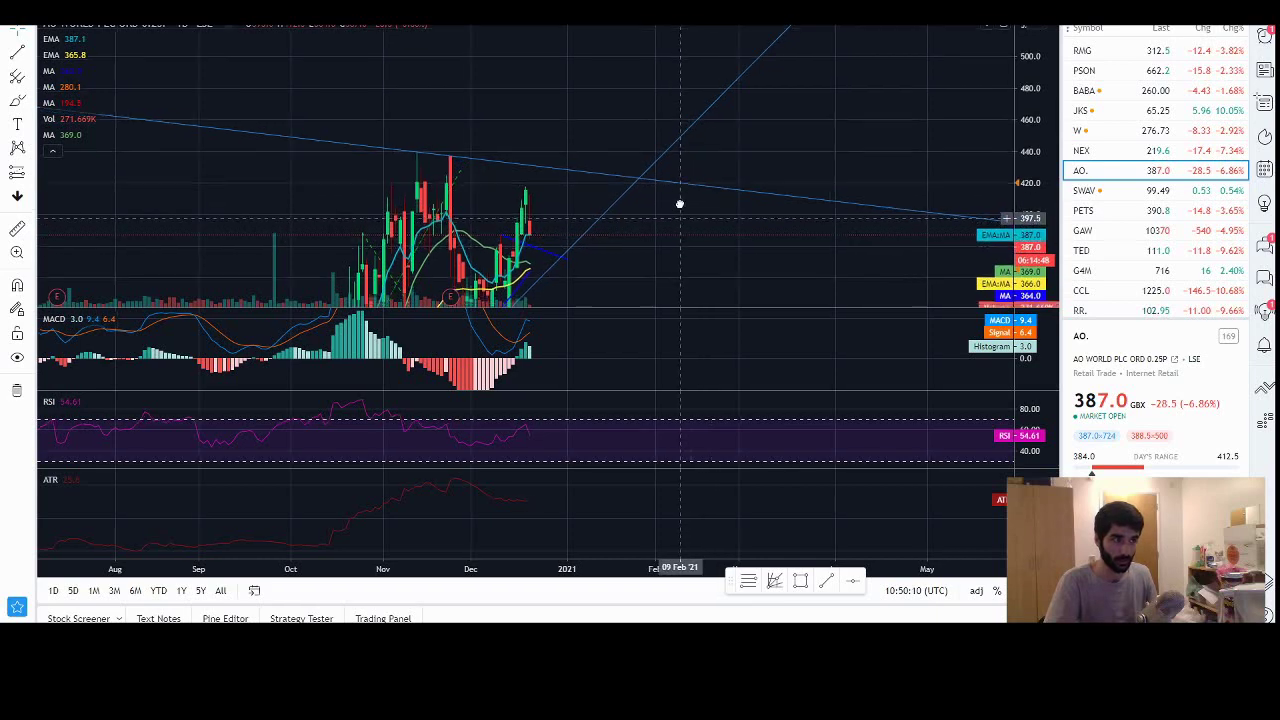
{"action": "left_click_drag", "start_coordinate": [679, 204], "coordinate": [668, 205]}
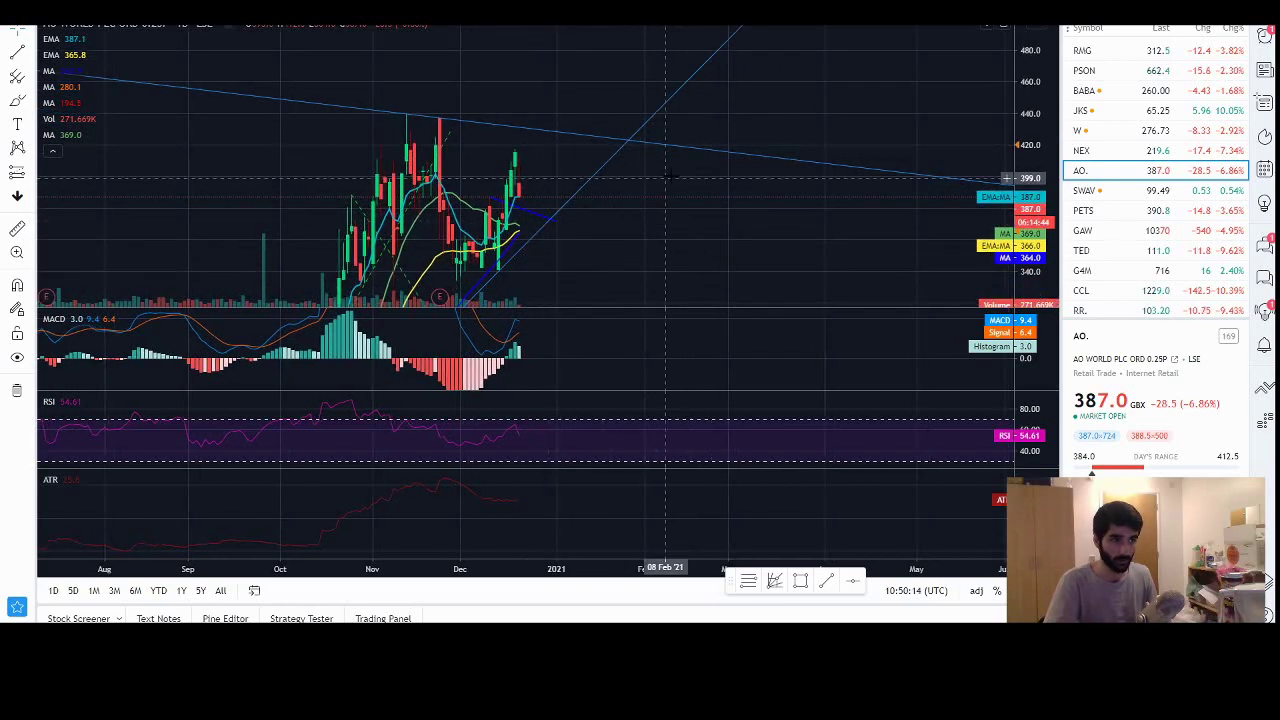
{"action": "left_click_drag", "start_coordinate": [665, 177], "coordinate": [657, 160]}
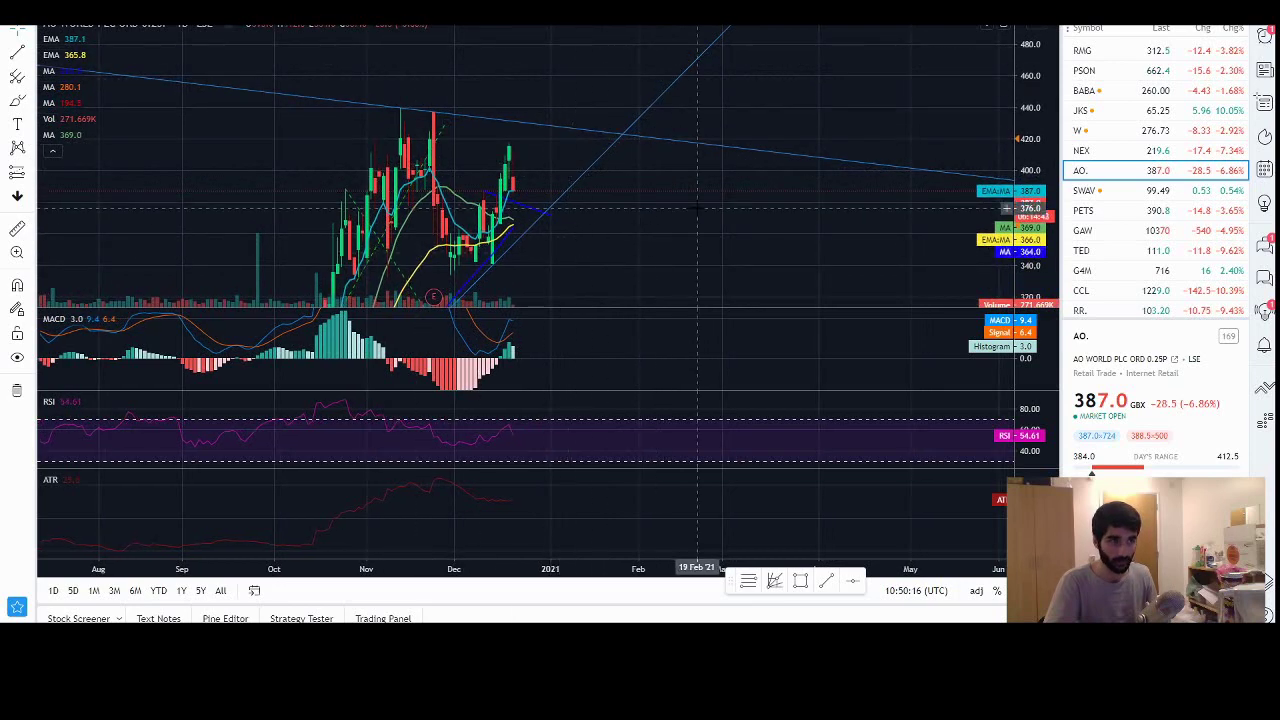
{"action": "left_click_drag", "start_coordinate": [697, 208], "coordinate": [713, 205]}
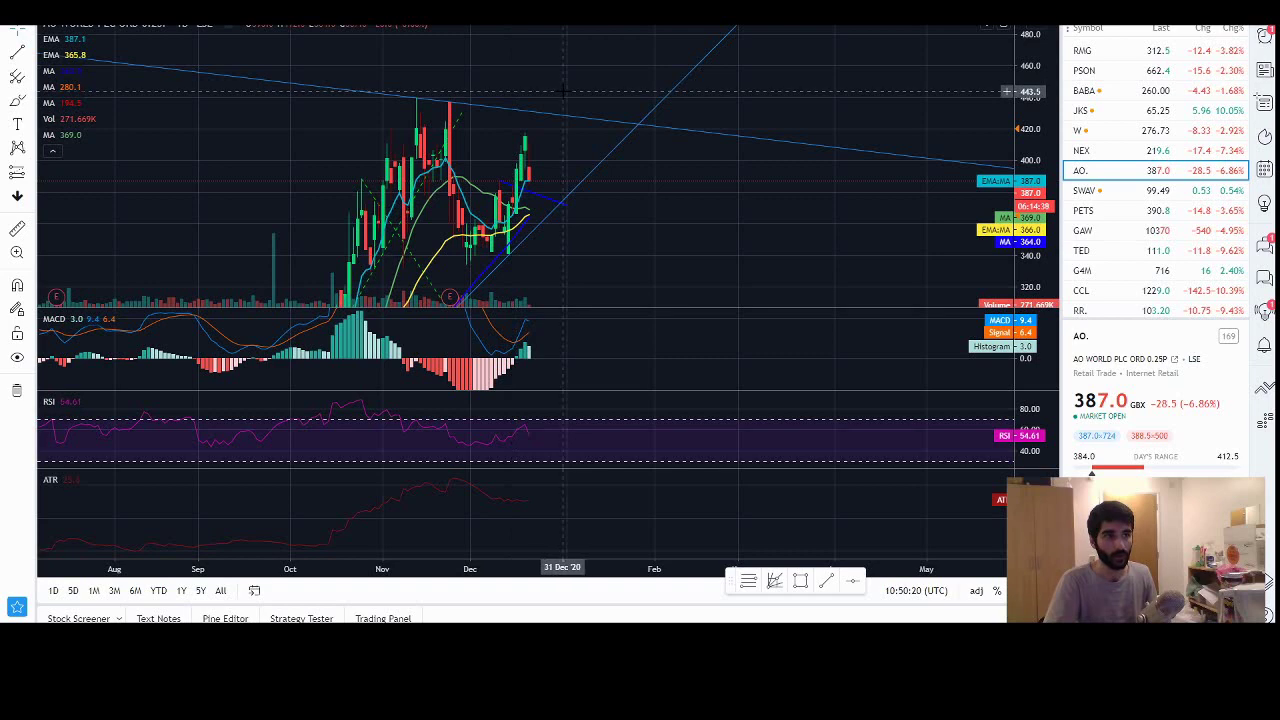
{"action": "left_click_drag", "start_coordinate": [566, 89], "coordinate": [600, 76]}
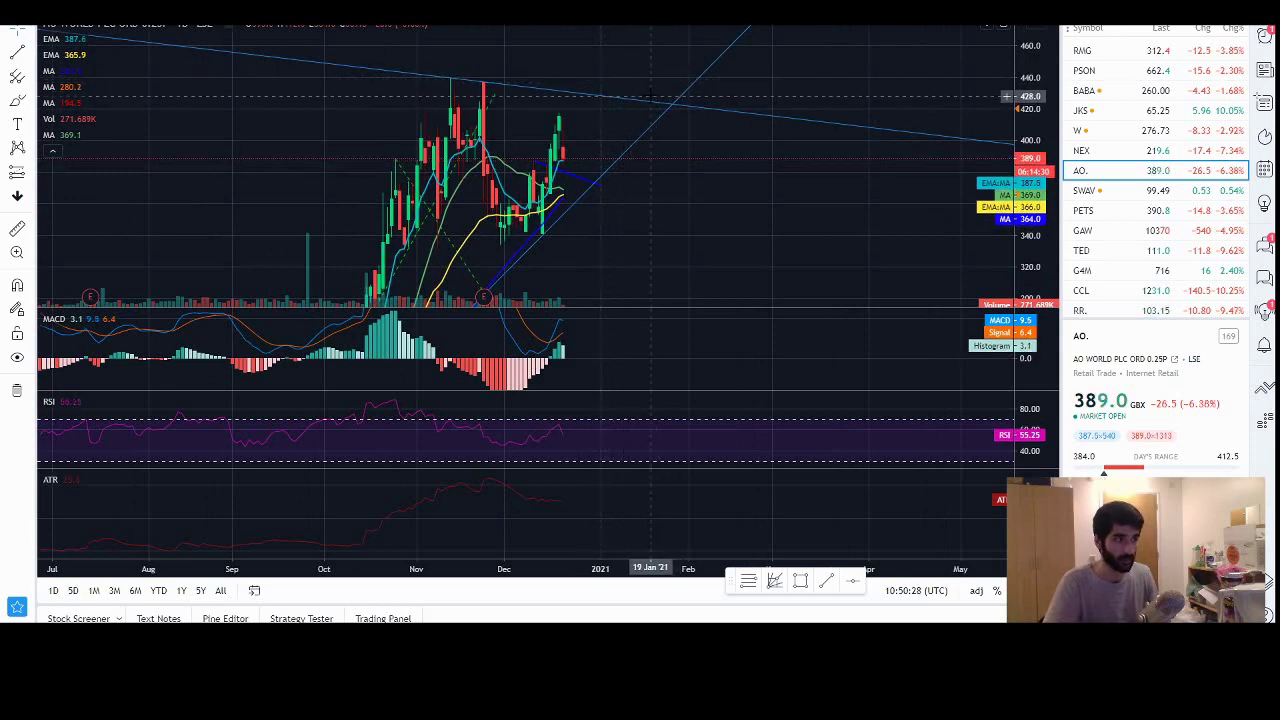
Recheck the IG position, then pan the AO chart toward higher prices and later dates
{"action": "key", "text": "alt+Tab"}
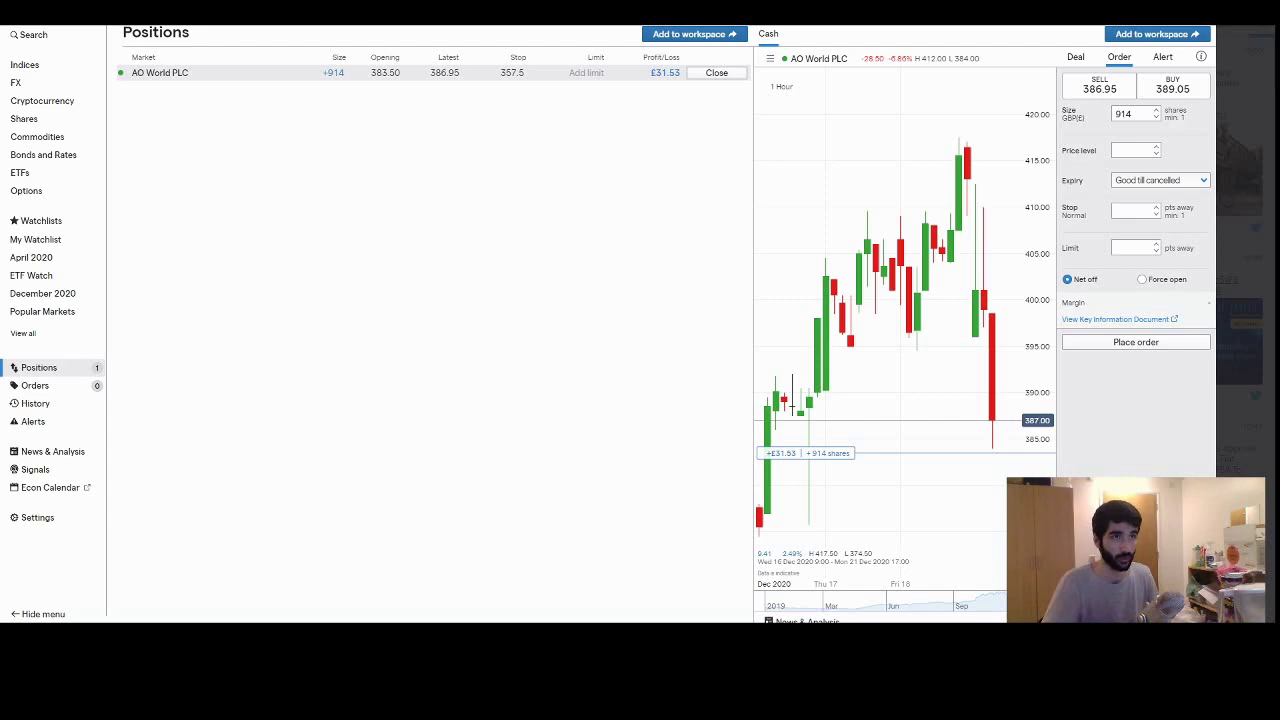
{"action": "key", "text": "alt+Tab"}
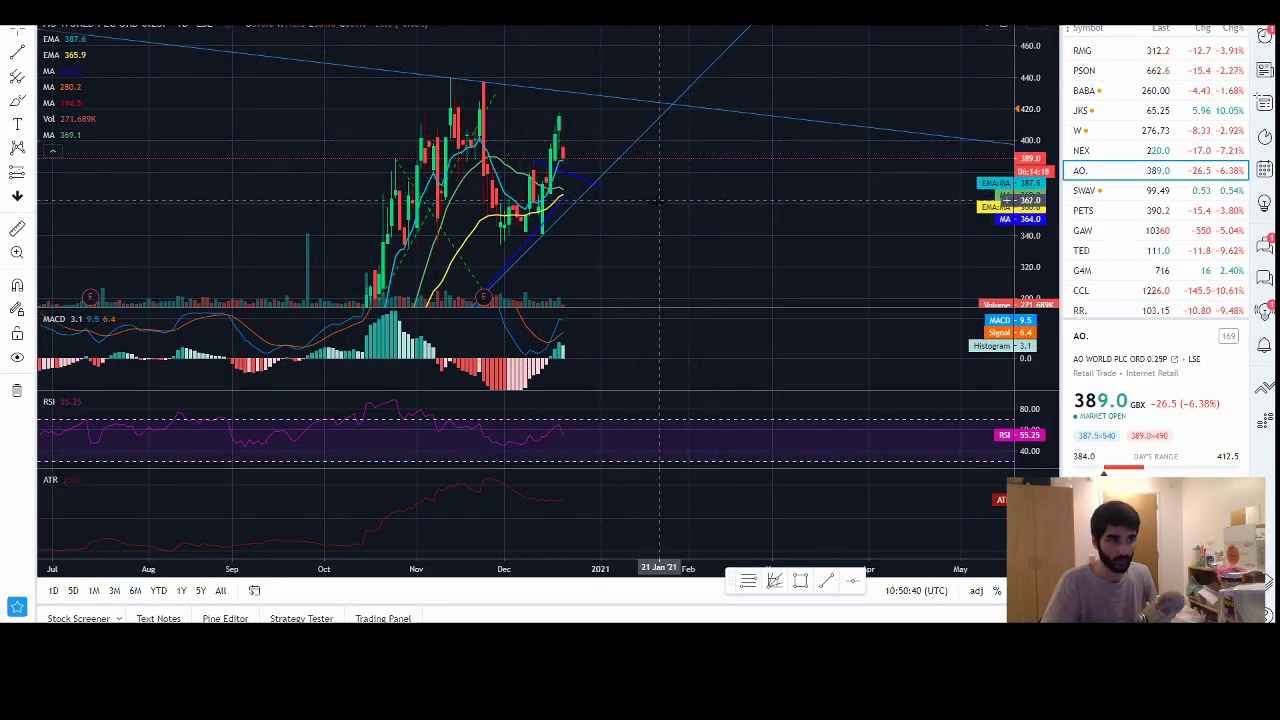
{"action": "left_click_drag", "start_coordinate": [596, 212], "coordinate": [568, 213]}
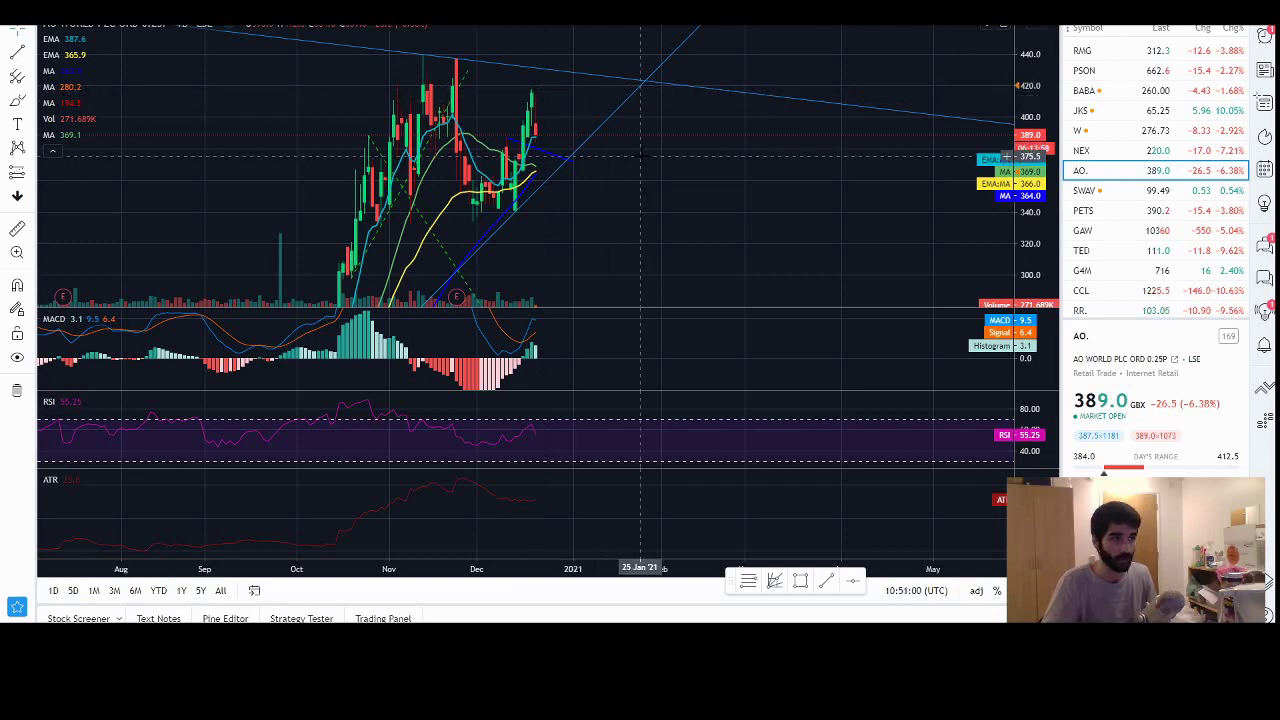
{"action": "left_click_drag", "start_coordinate": [580, 137], "coordinate": [577, 184]}
{"action": "left_click_drag", "start_coordinate": [514, 75], "coordinate": [549, 63]}
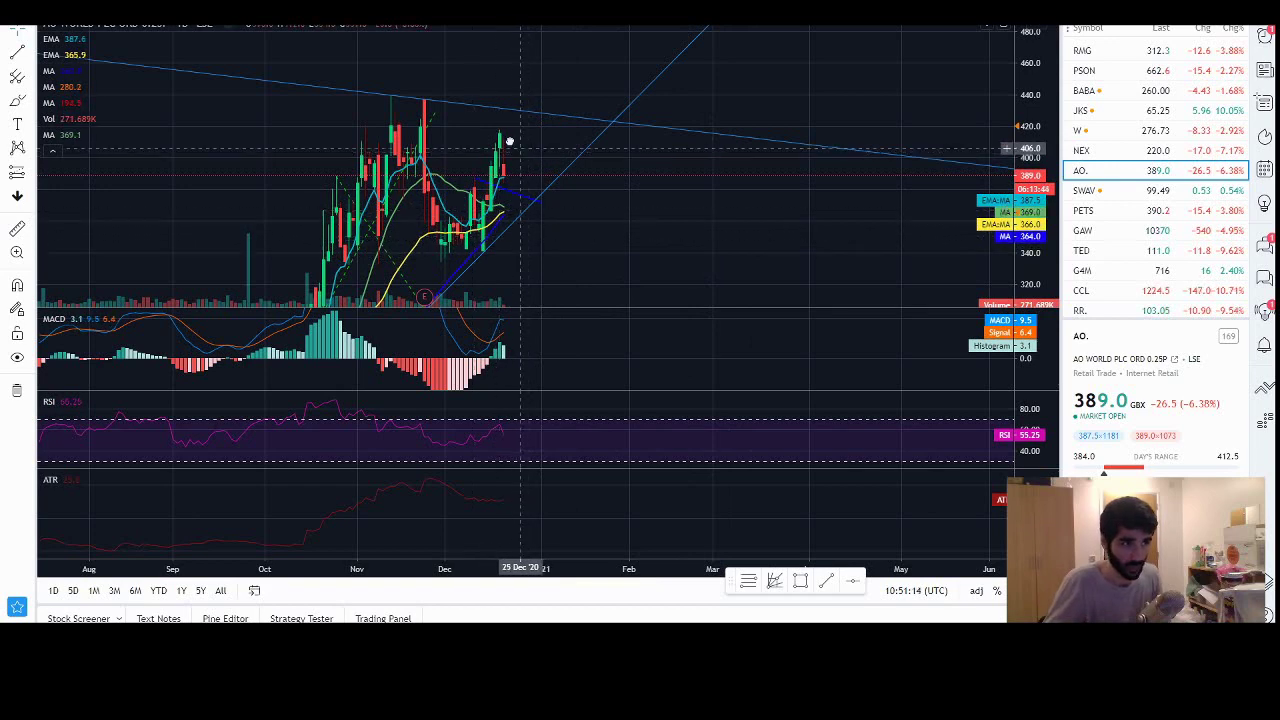
{"action": "left_click_drag", "start_coordinate": [508, 137], "coordinate": [472, 120]}
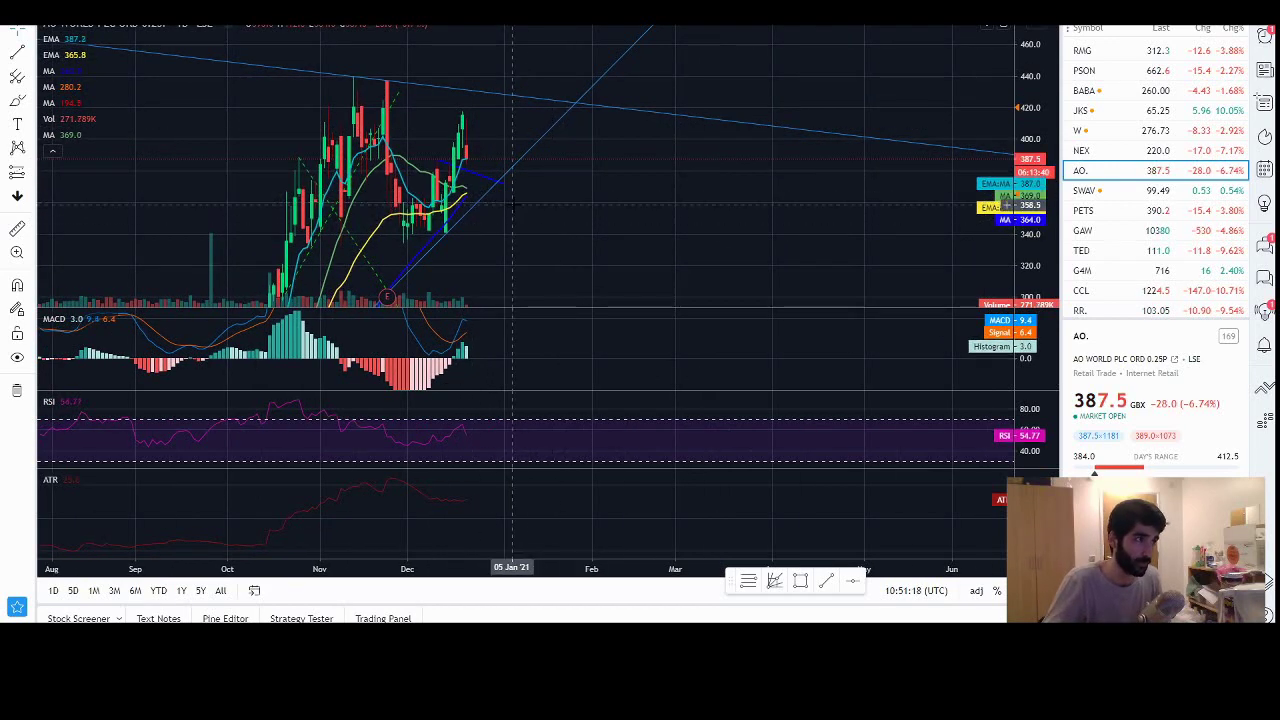
Glance at the IG Positions page and return to the TradingView AO World chart
{"action": "key", "text": "alt+Tab"}
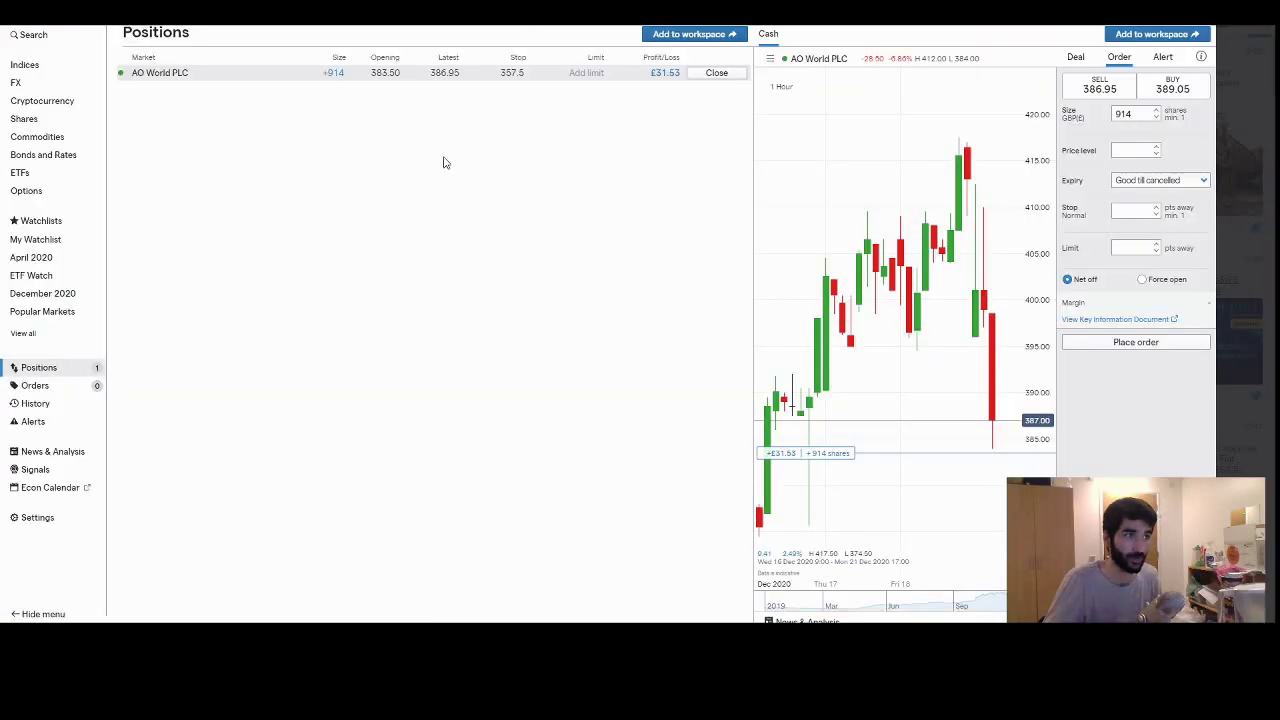
{"action": "key", "text": "alt+Tab"}
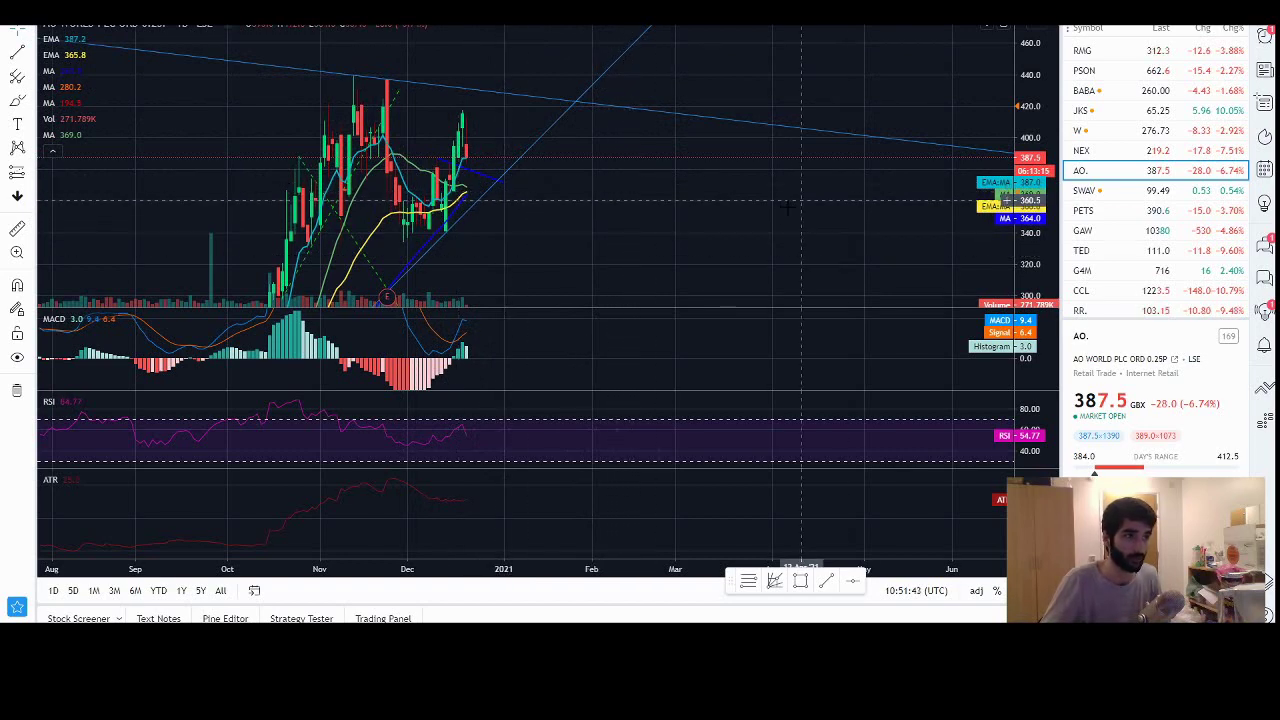
Bring up the IG AO World position, now with a 357.5 stop and £31.53 profit
{"action": "key", "text": "alt+Tab"}
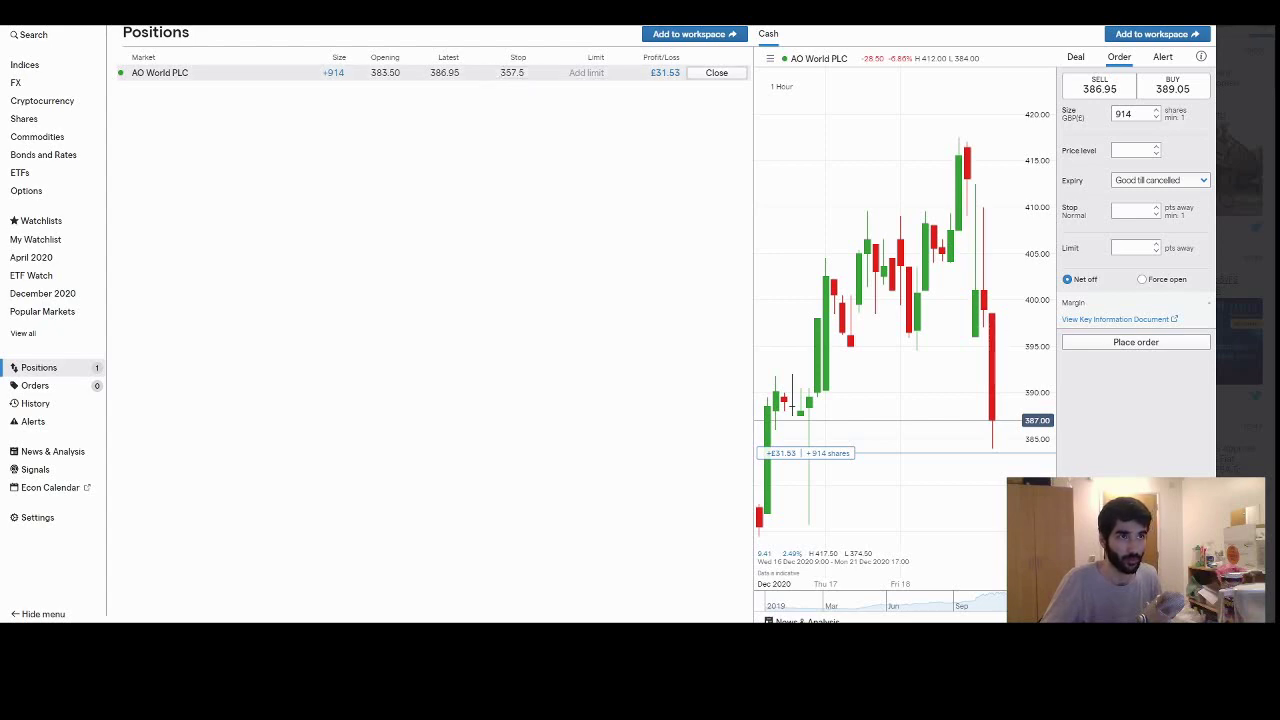
Return to the TradingView AO World chart, now quoting 389.0 GBX
{"action": "key", "text": "alt+Tab"}
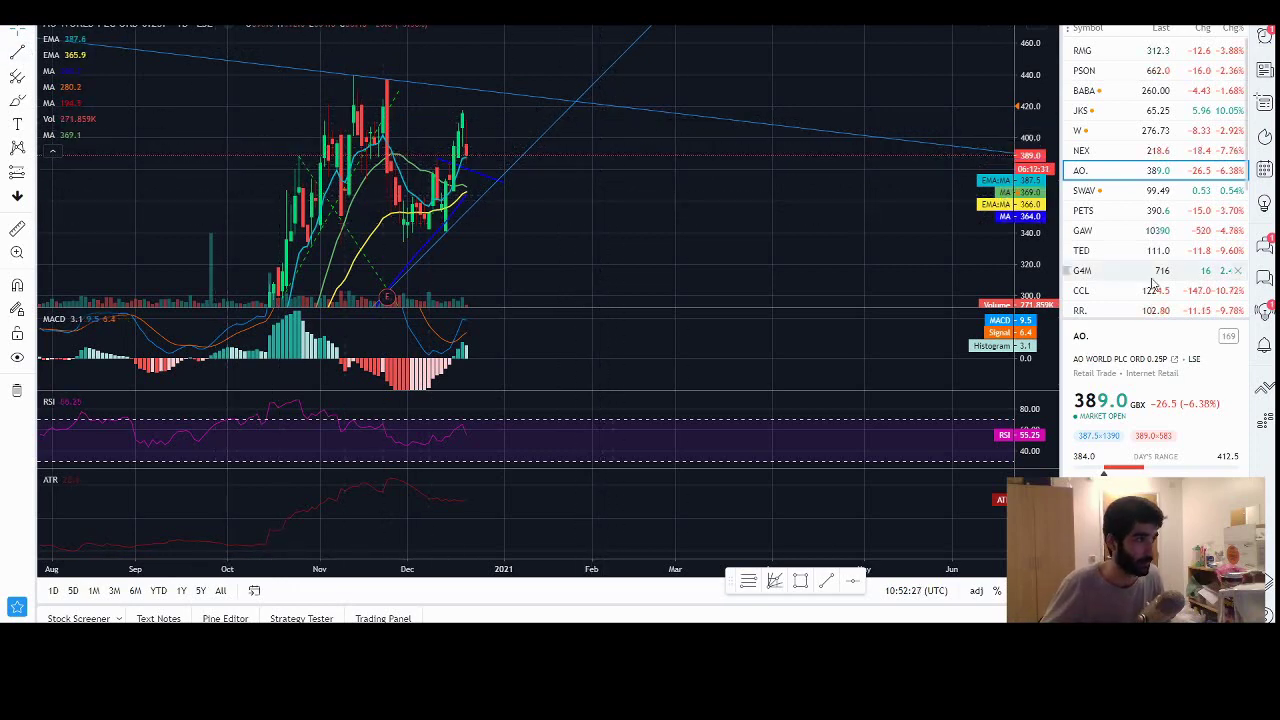
Flick through the Cineworld, Rolls-Royce and Royal Mail charts, then return to AO World and IG
{"action": "scroll", "coordinate": [1150, 280], "scroll_direction": "down", "scroll_amount": 5}
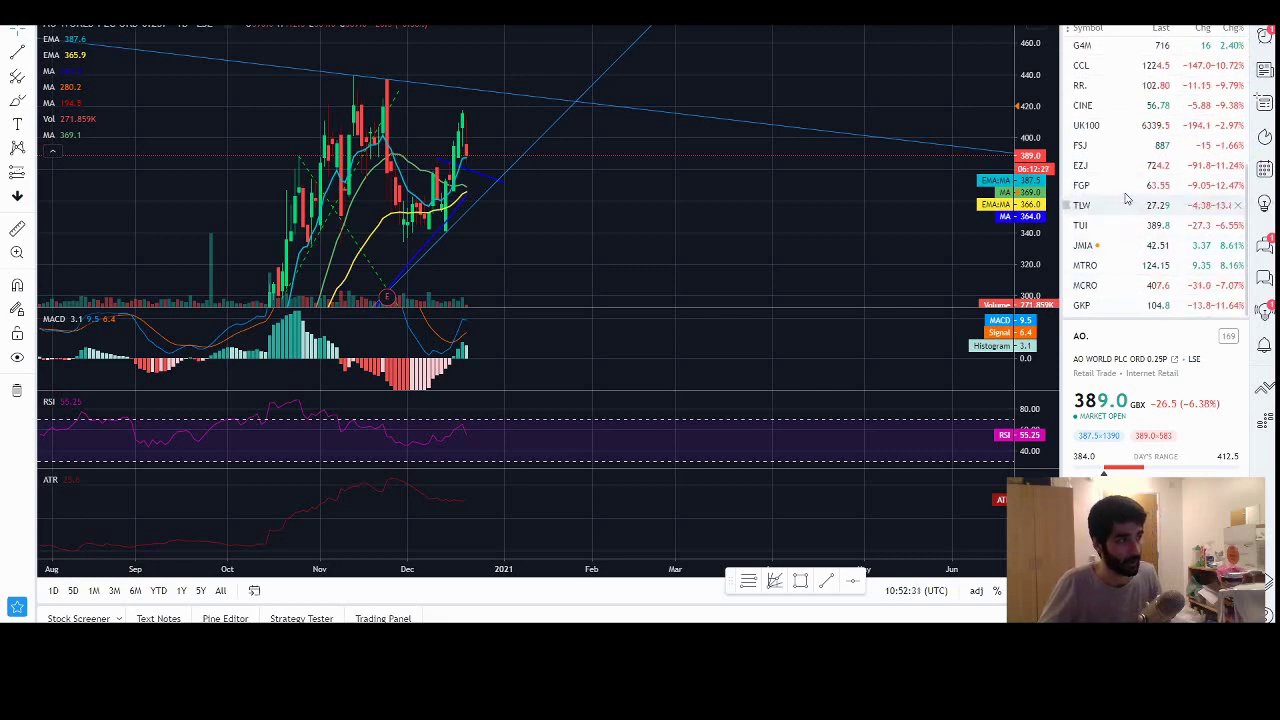
{"action": "scroll", "coordinate": [1125, 220], "scroll_direction": "up", "scroll_amount": 2}
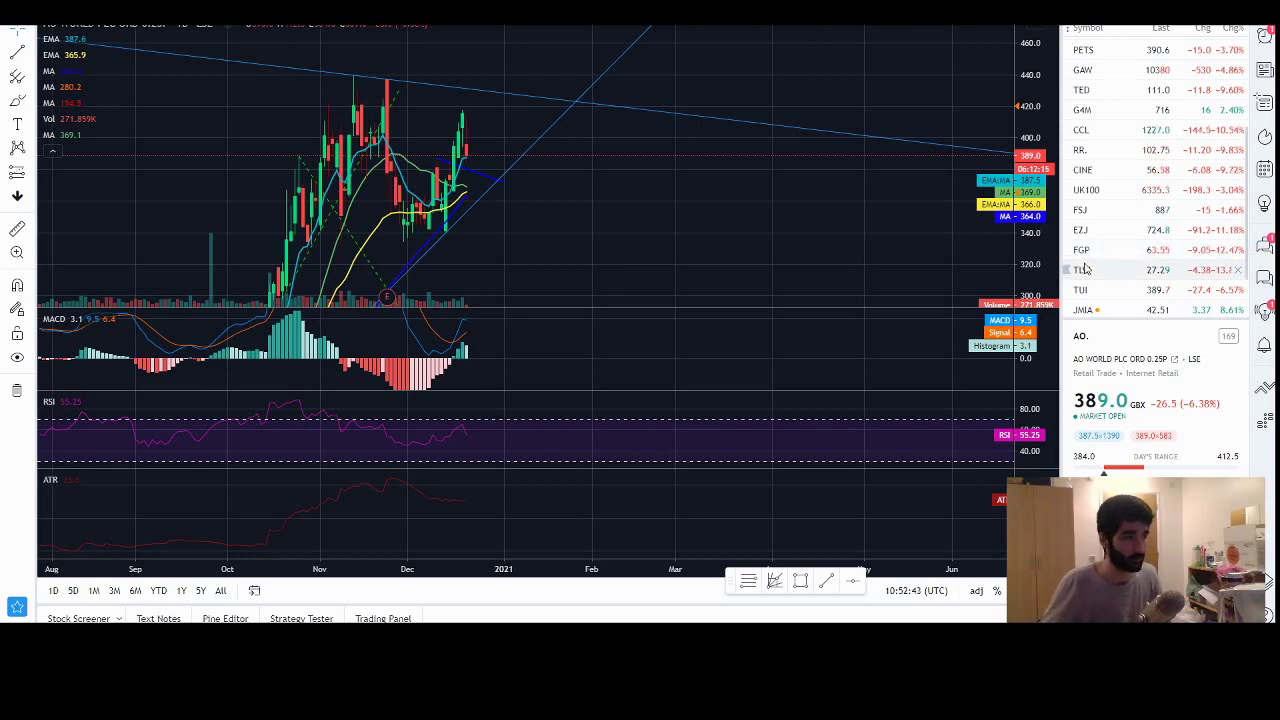
{"action": "scroll", "coordinate": [1108, 240], "scroll_direction": "up", "scroll_amount": 2}
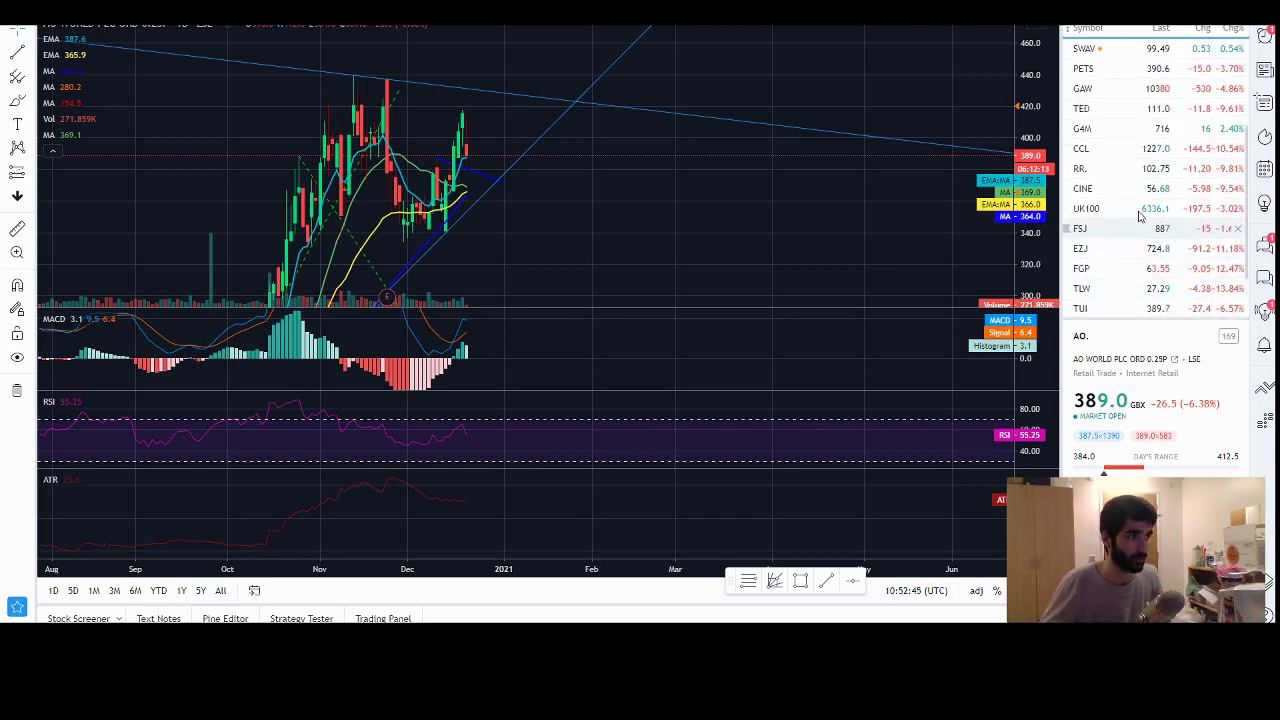
{"action": "left_click", "coordinate": [1106, 236]}
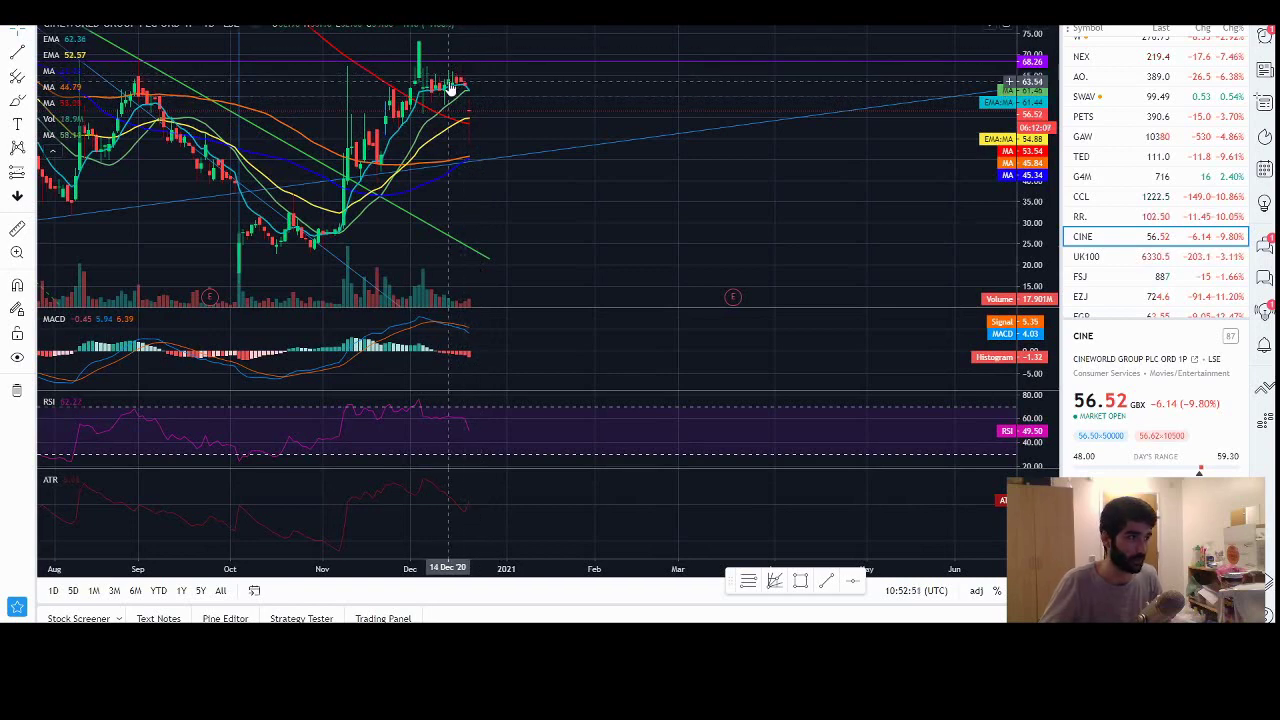
{"action": "left_click", "coordinate": [1118, 214]}
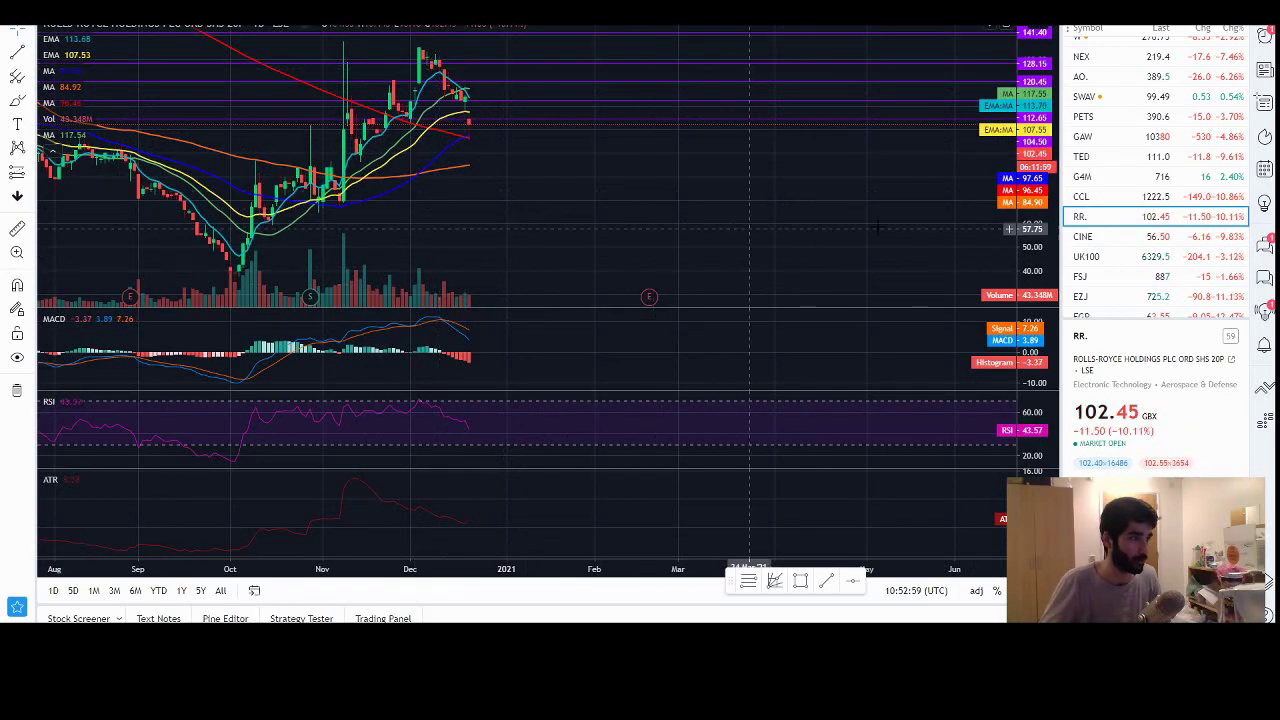
{"action": "scroll", "coordinate": [1104, 170], "scroll_direction": "up", "scroll_amount": 3}
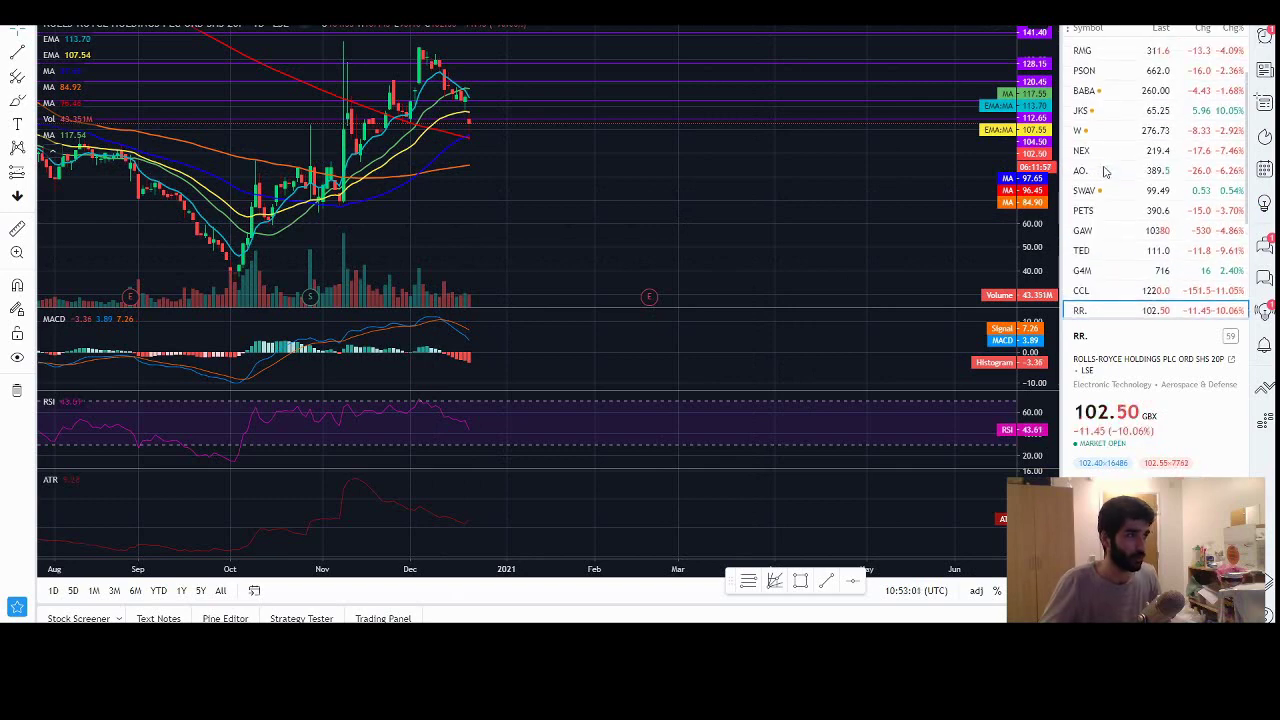
{"action": "left_click", "coordinate": [1104, 50]}
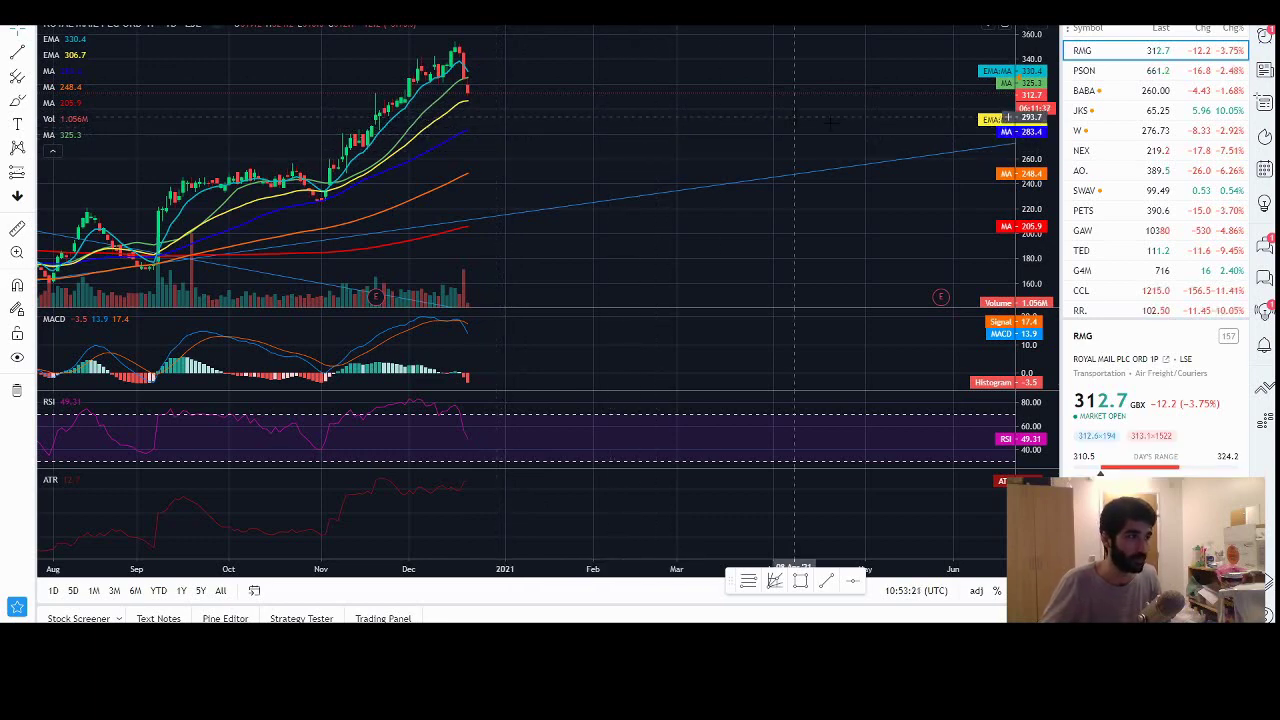
{"action": "left_click", "coordinate": [1094, 172]}
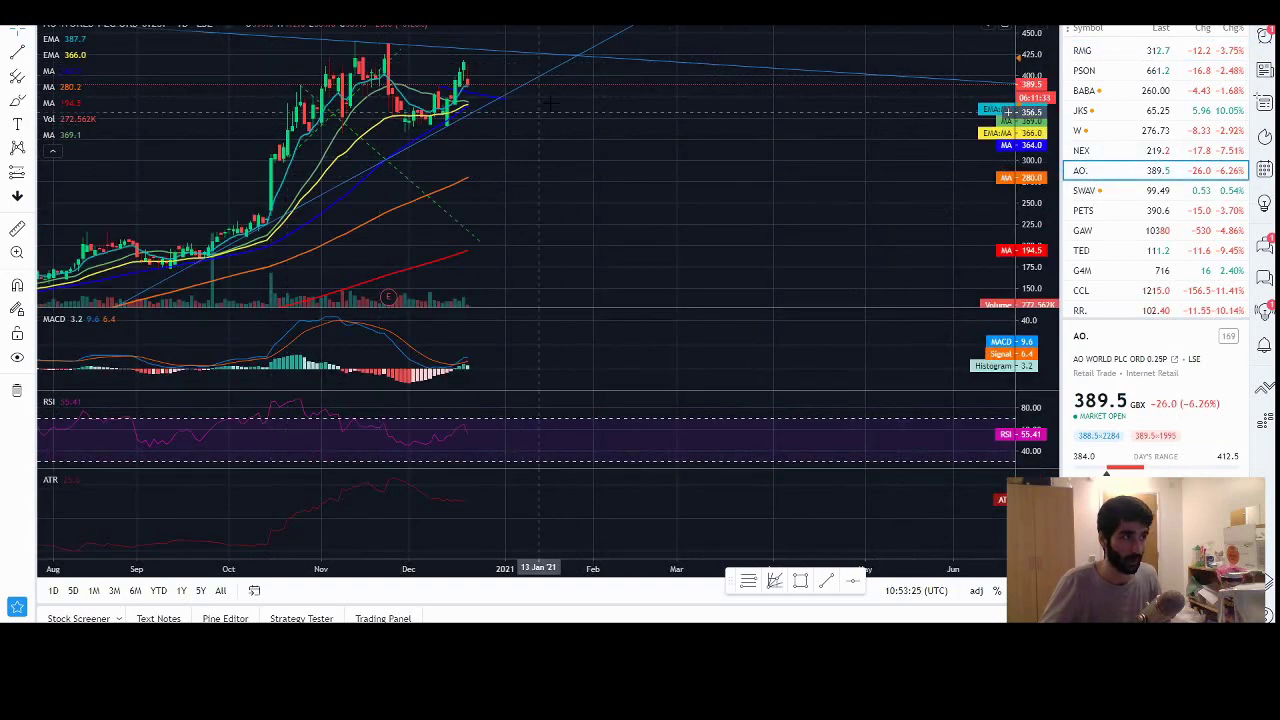
{"action": "key", "text": "alt+Tab"}
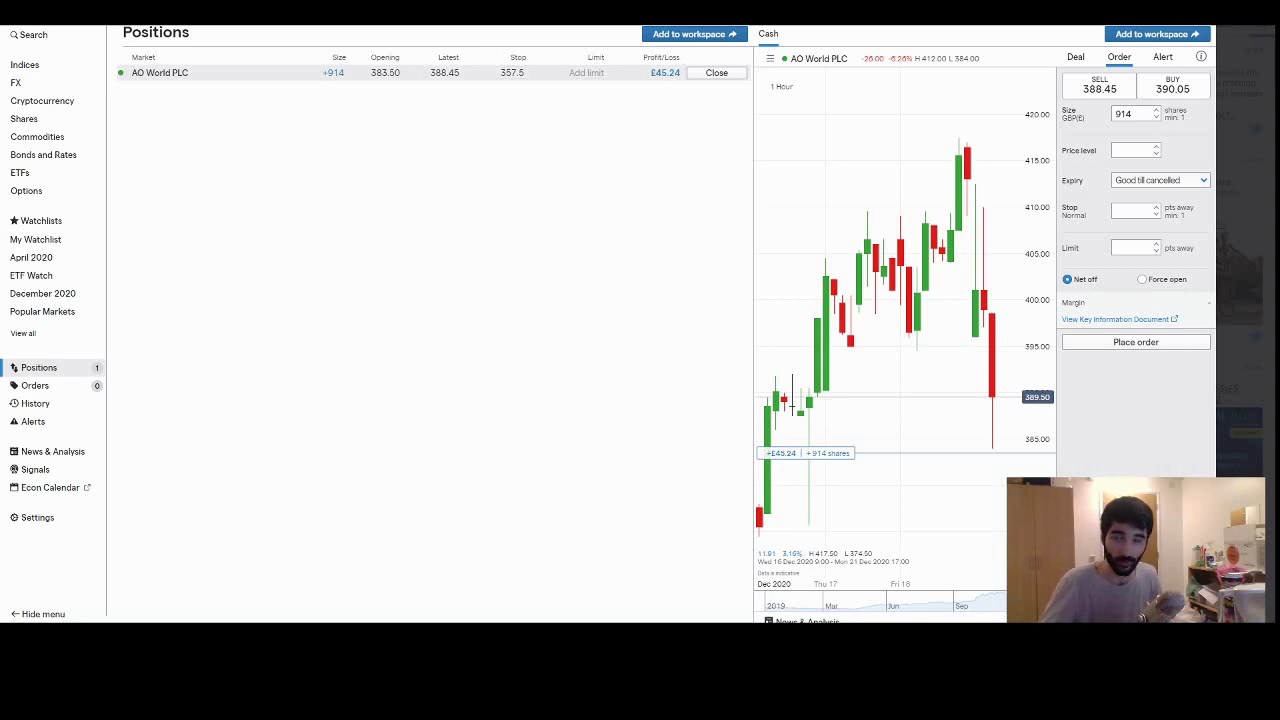
Switch from IG over to the TradingView AO World chart
{"action": "key", "text": "alt+Tab"}
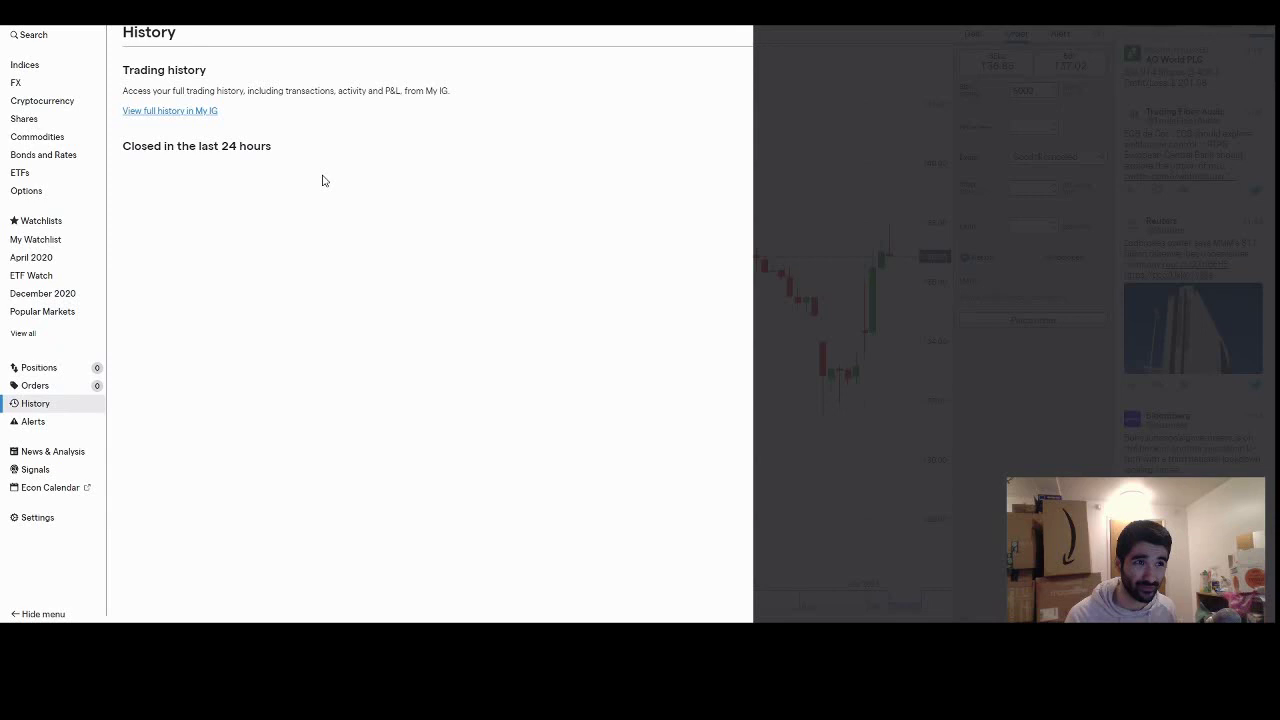
Refresh IG history to list the £201.08 closed trade, then zoom and pan the AO chart
{"action": "left_click", "coordinate": [38, 386]}
{"action": "left_click", "coordinate": [40, 404]}
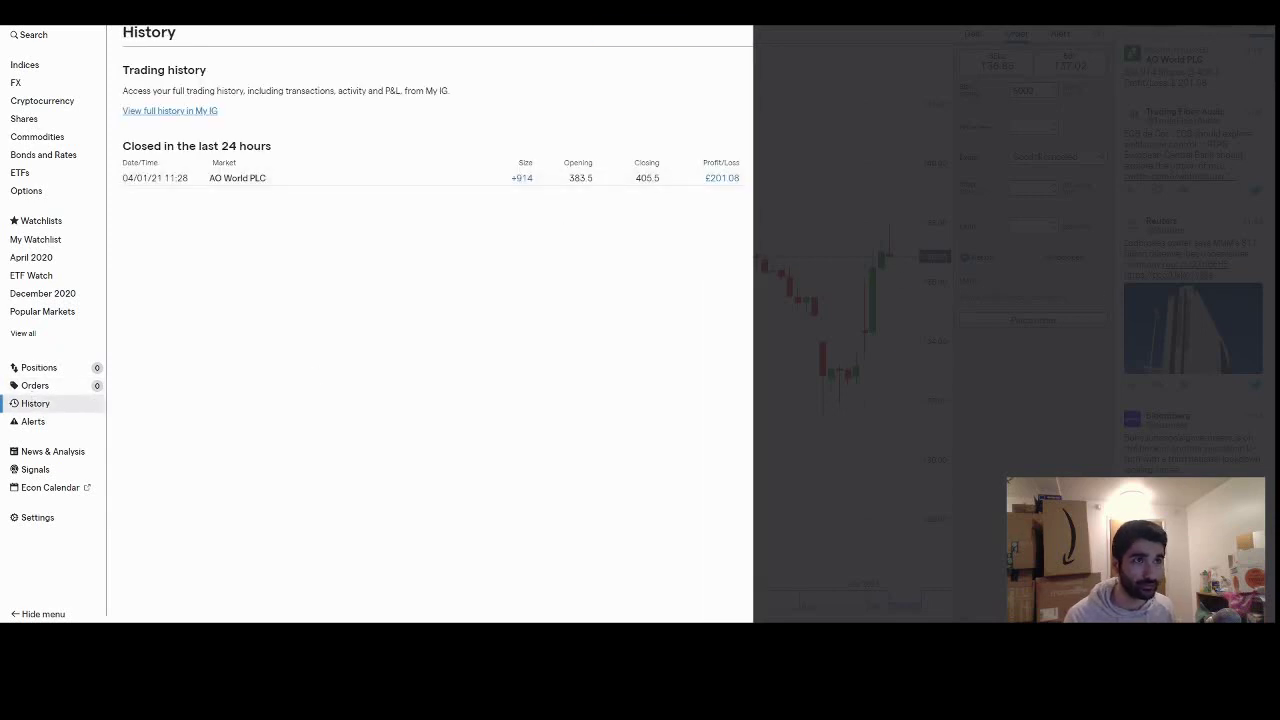
{"action": "key", "text": "alt+Tab"}
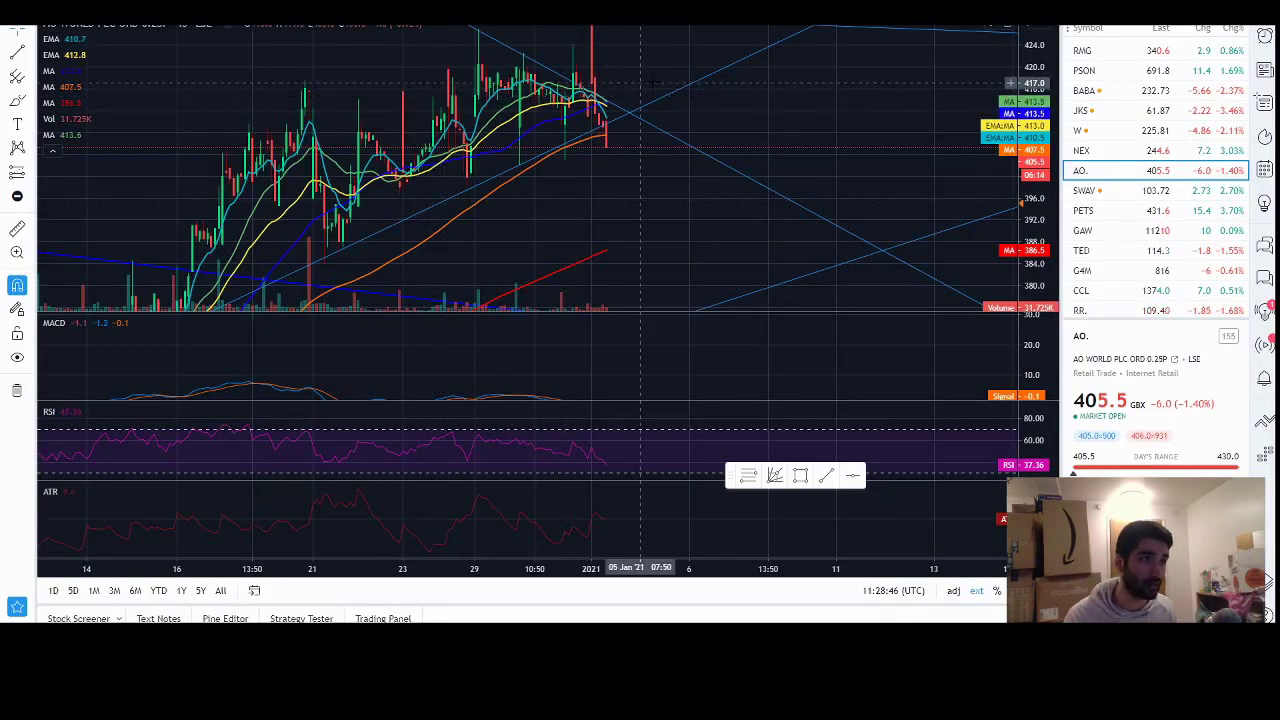
{"action": "scroll", "coordinate": [700, 200], "scroll_direction": "down", "scroll_amount": 2}
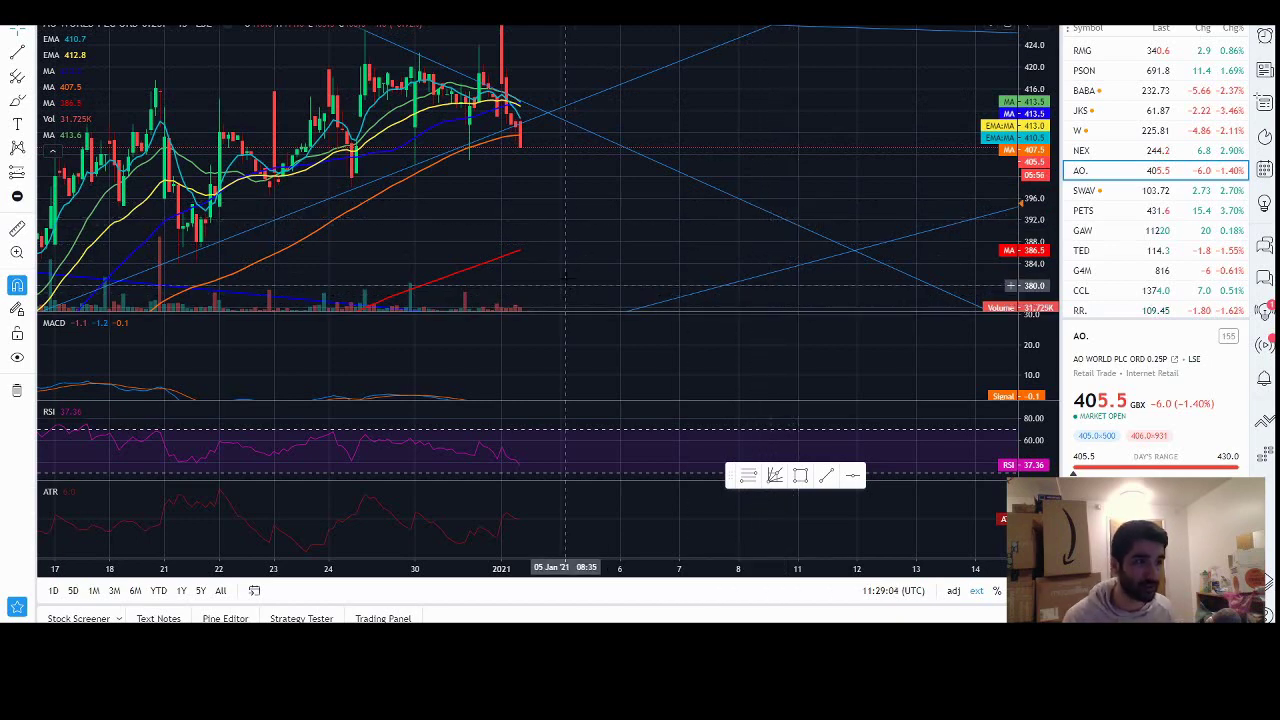
{"action": "left_click_drag", "start_coordinate": [566, 285], "coordinate": [606, 194]}
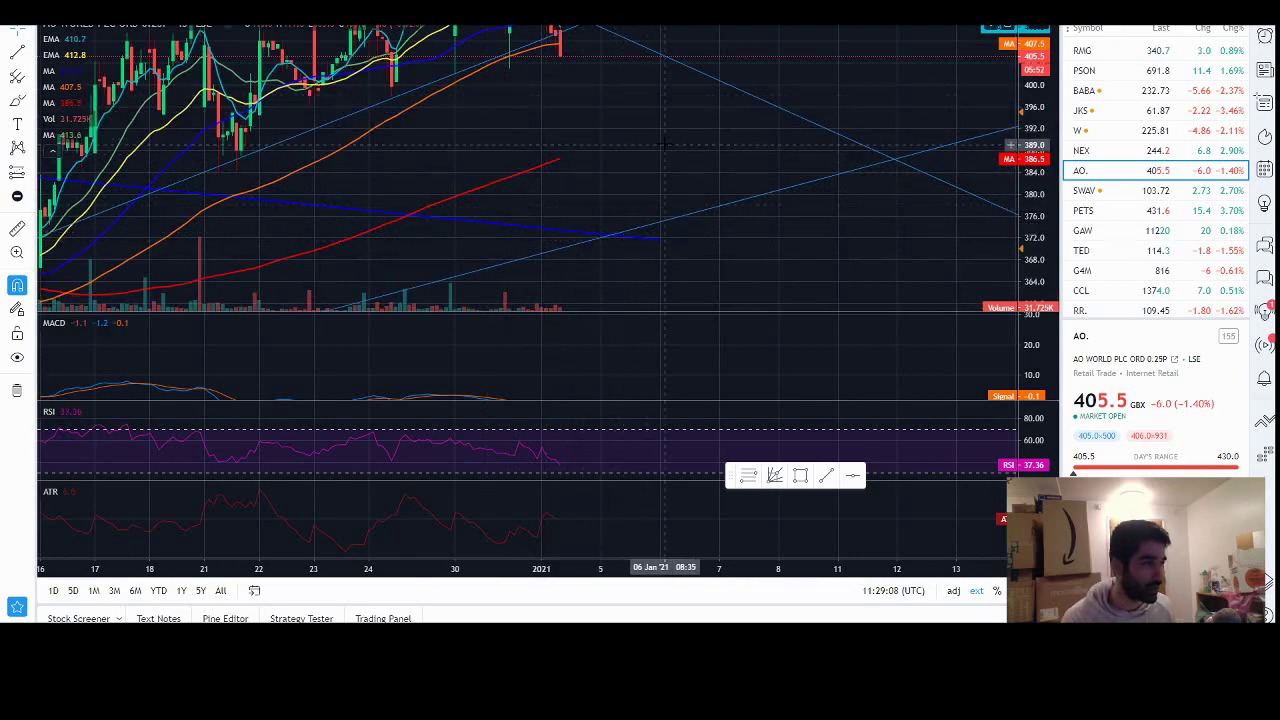
{"action": "left_click_drag", "start_coordinate": [664, 145], "coordinate": [616, 198]}
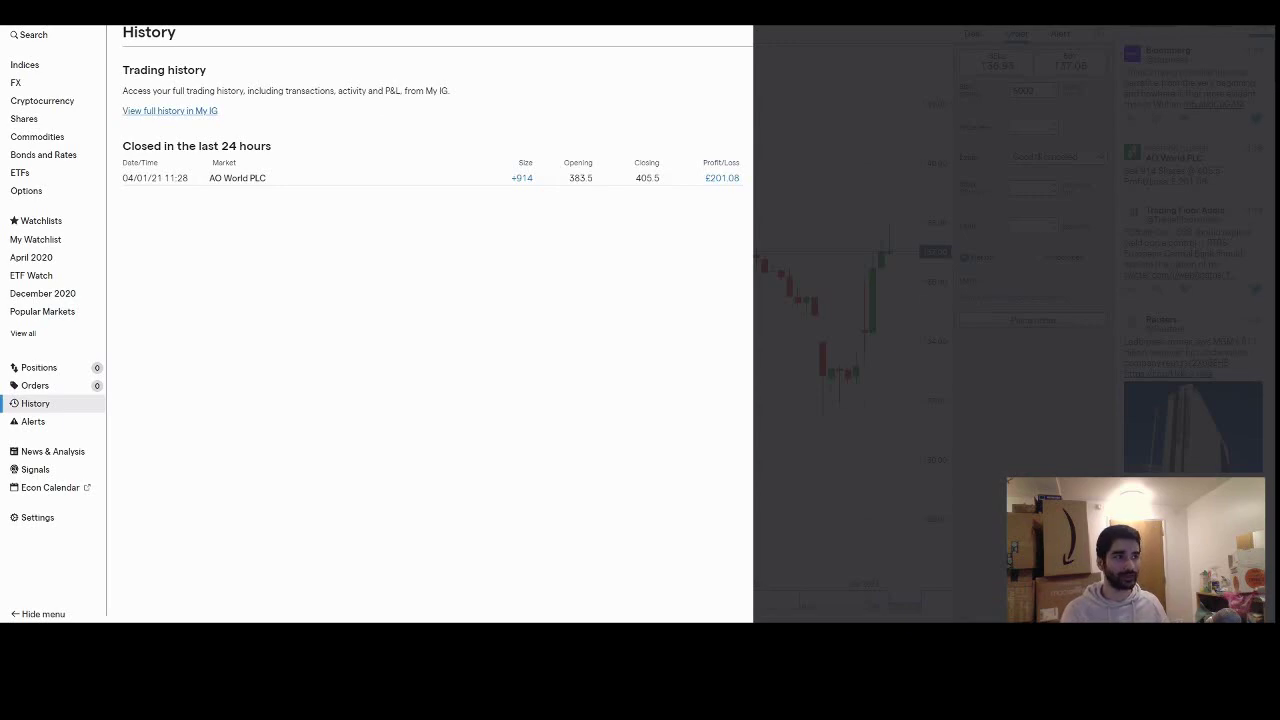
{"action": "key", "text": "alt+Tab"}
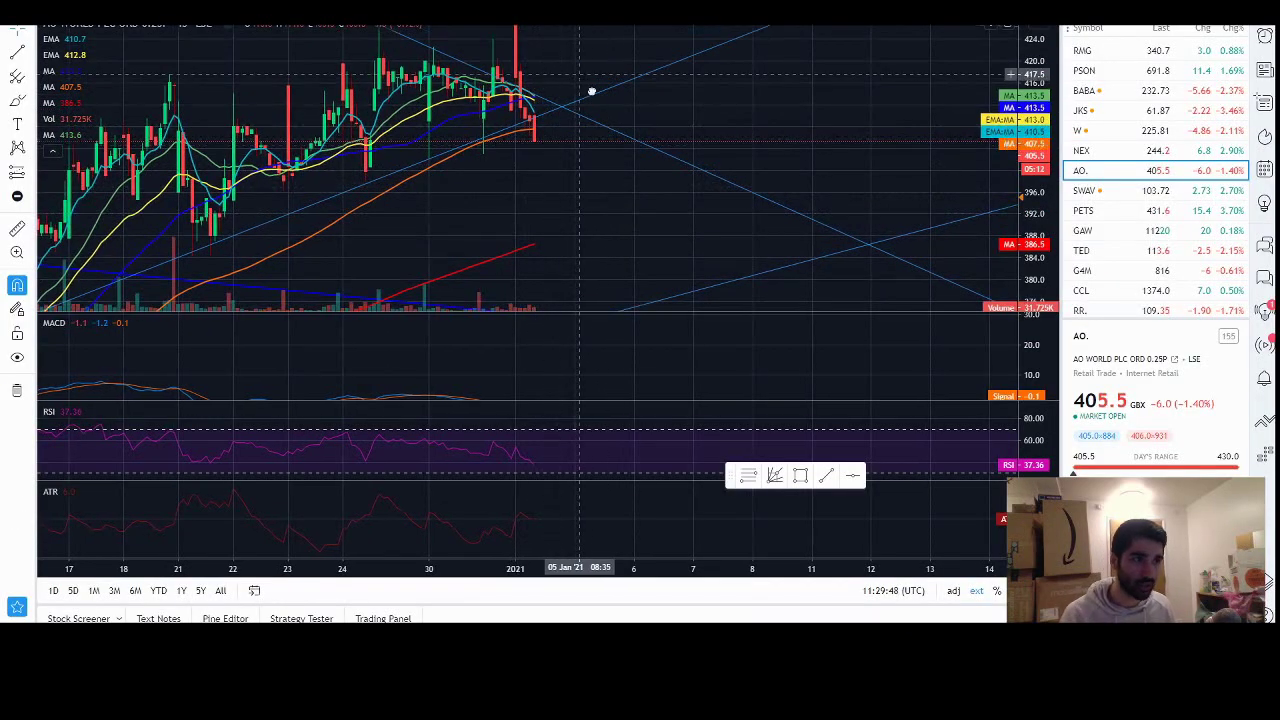
{"action": "left_click_drag", "start_coordinate": [580, 75], "coordinate": [627, 115]}
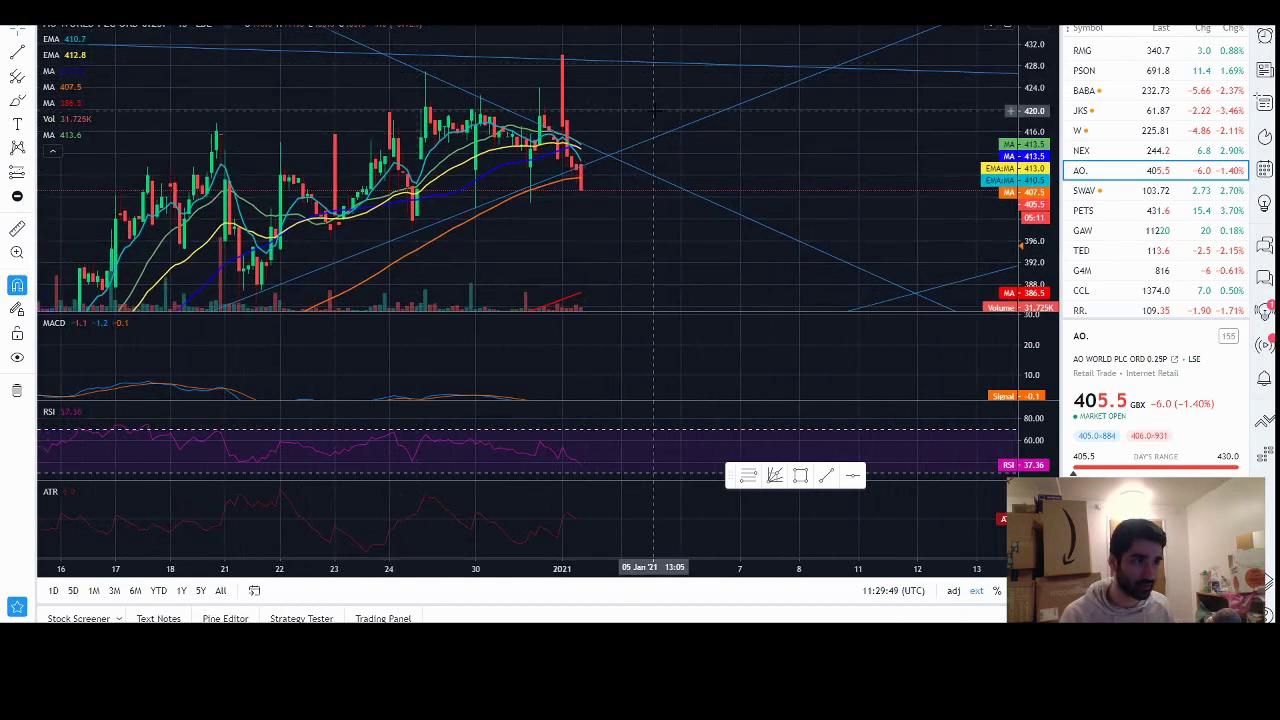
{"action": "left_click_drag", "start_coordinate": [654, 110], "coordinate": [608, 54]}
{"action": "left_click_drag", "start_coordinate": [594, 246], "coordinate": [708, 150]}
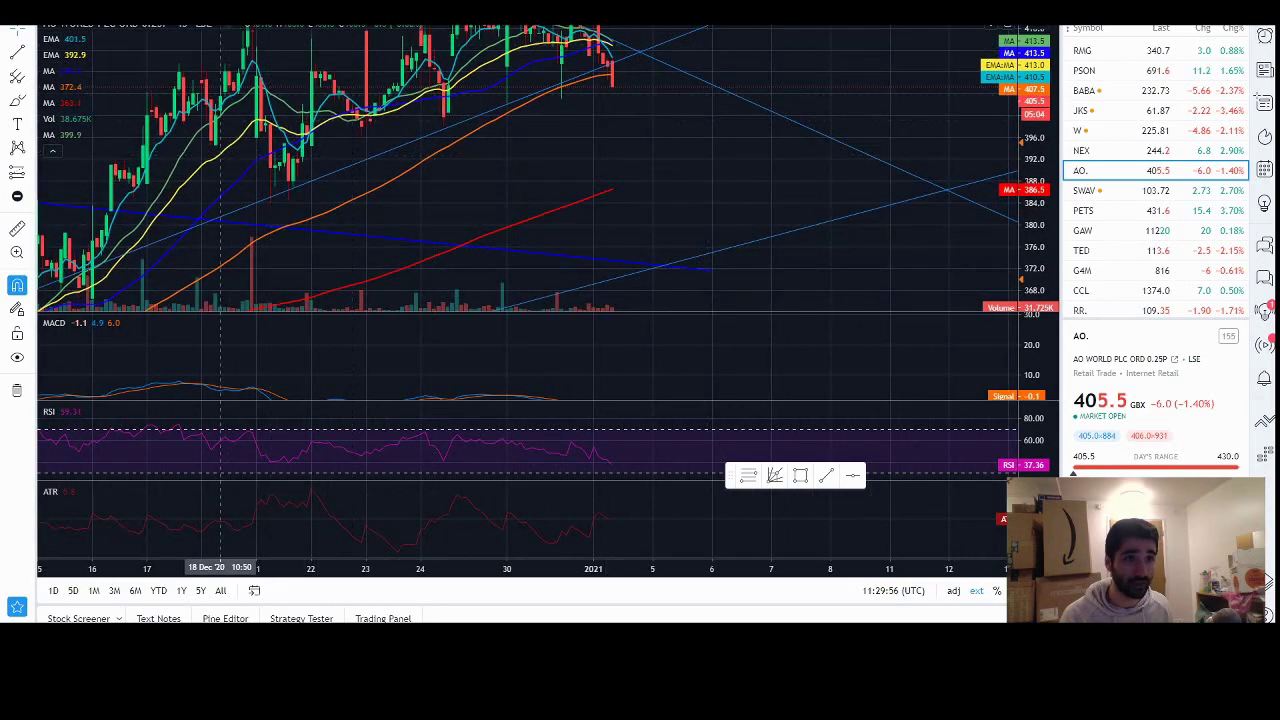
{"action": "scroll", "coordinate": [1000, 217], "scroll_direction": "down", "scroll_amount": 10}
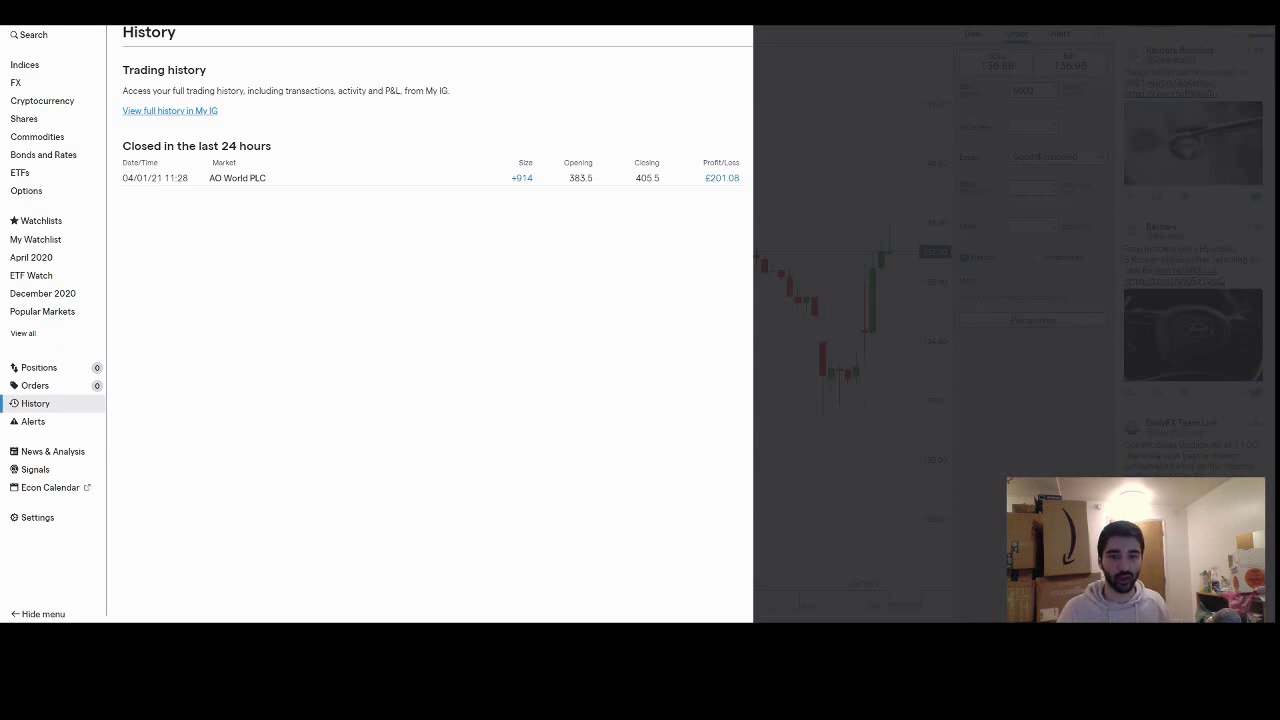
{"action": "key", "text": "alt+Tab"}
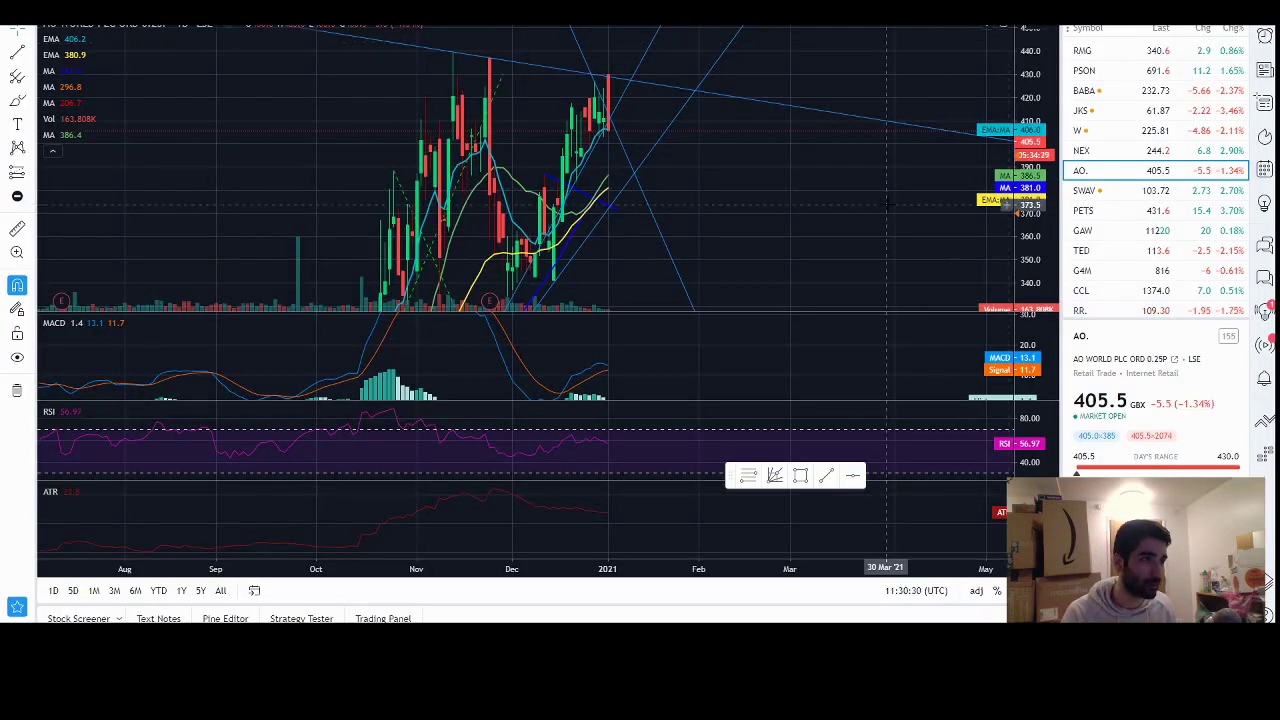
{"action": "scroll", "coordinate": [888, 204], "scroll_direction": "up", "scroll_amount": 1}
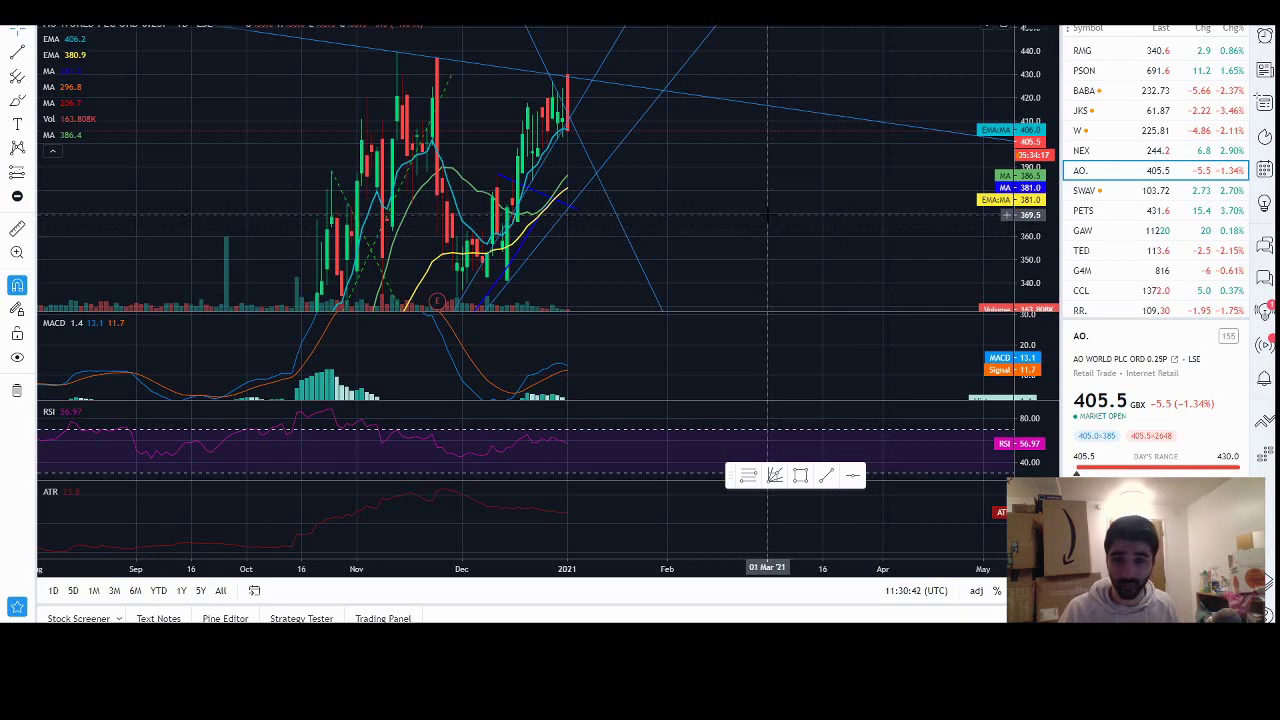
{"action": "left_click_drag", "start_coordinate": [747, 212], "coordinate": [727, 210]}
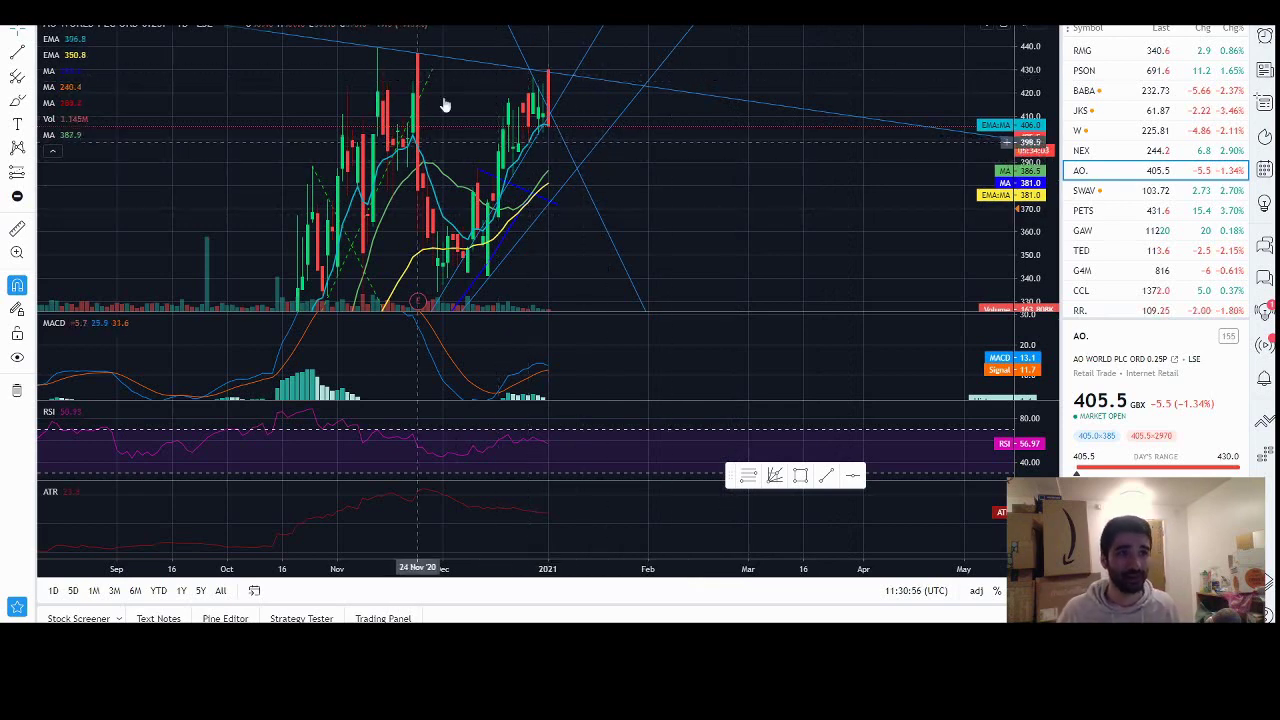
{"action": "key", "text": "alt+Tab"}
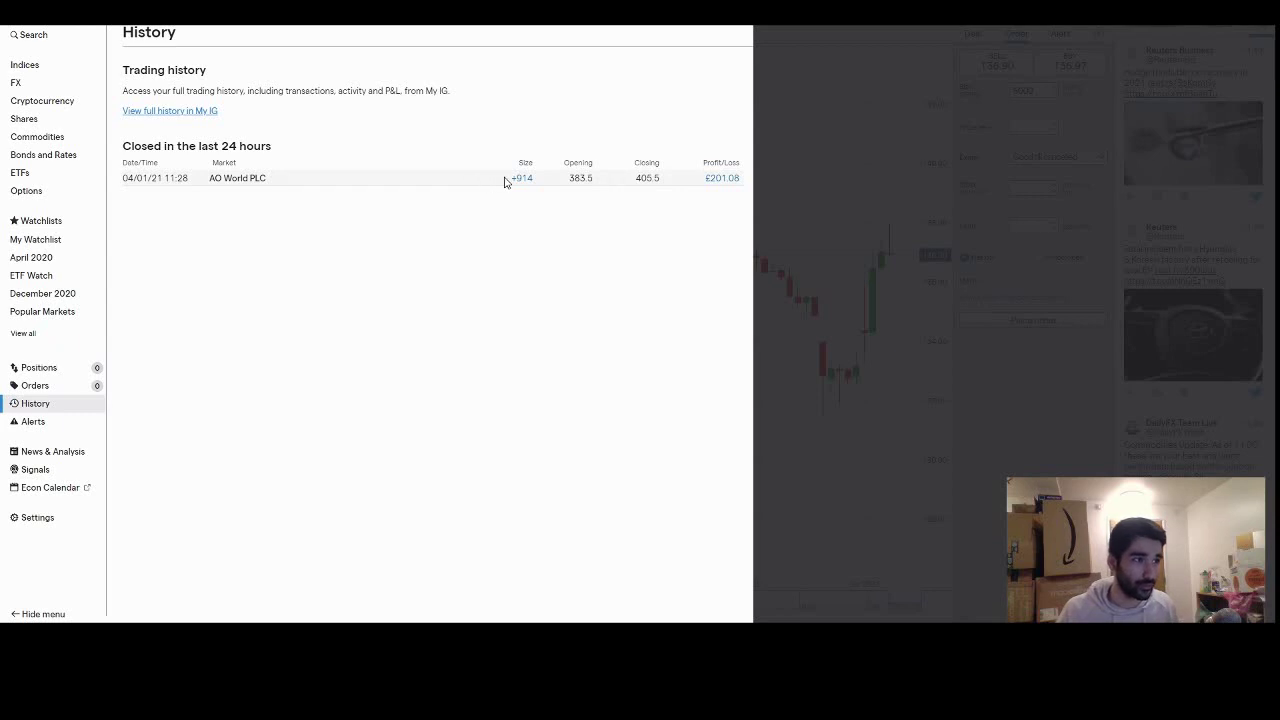
Highlight the AO World trade's 383.5 opening and 405.5 closing prices in the IG history row
{"action": "double_click", "coordinate": [592, 188]}
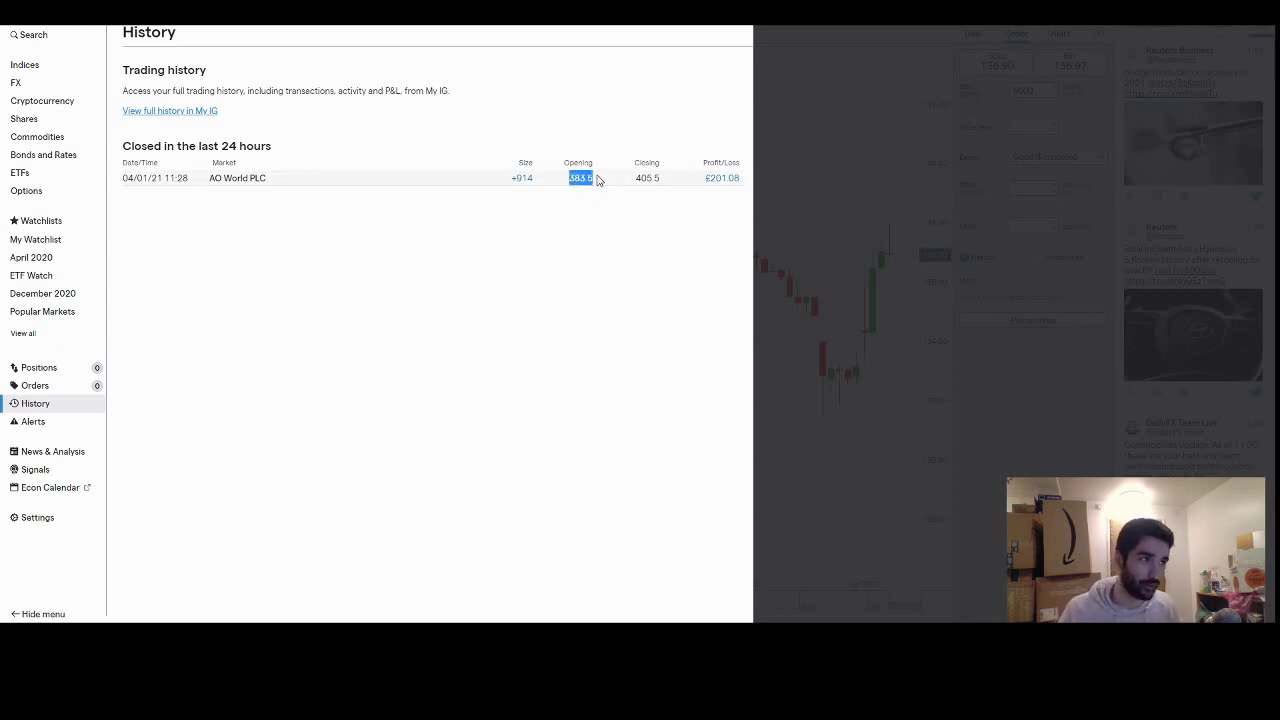
{"action": "double_click", "coordinate": [652, 186]}
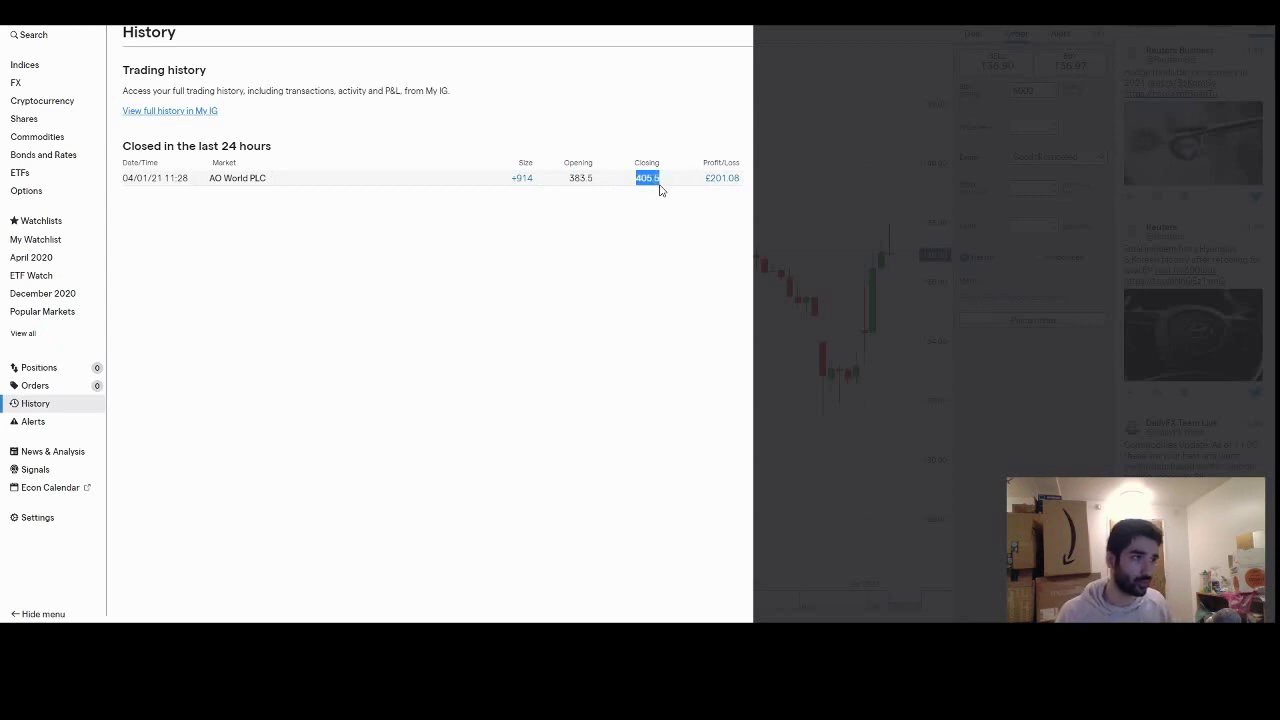